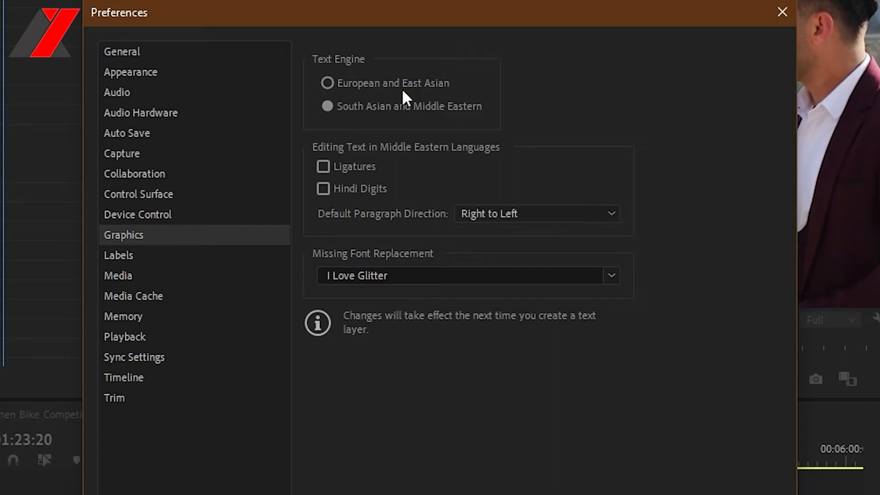
- Set the text engine to South Asian and Middle Eastern, with Right to Left as the default paragraph direction
{"action": "left_click", "coordinate": [425, 84]}
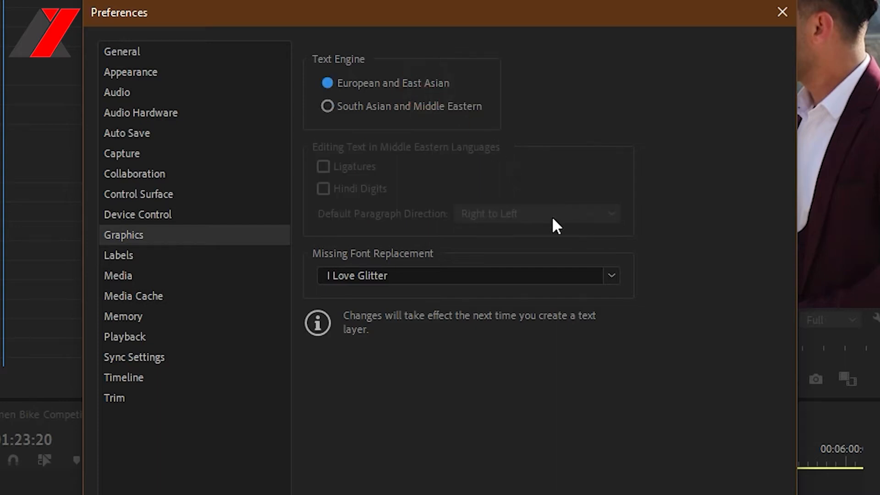
{"action": "left_click", "coordinate": [391, 106]}
{"action": "left_click", "coordinate": [508, 213]}
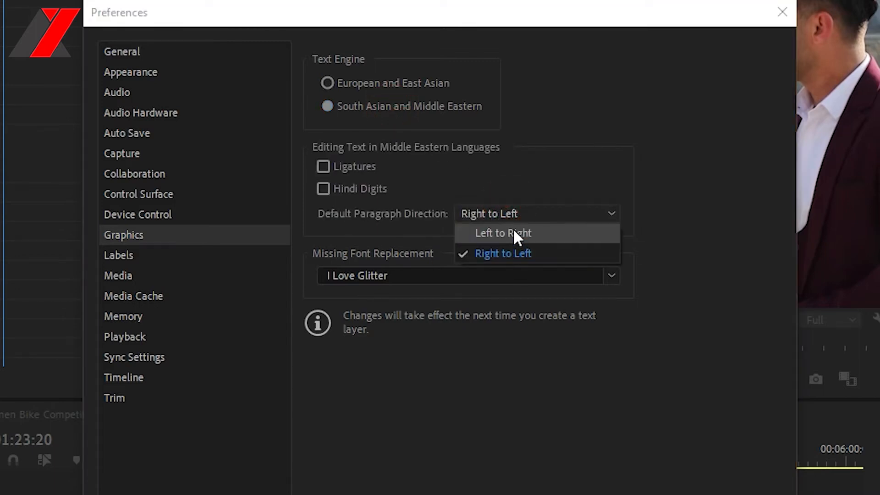
{"action": "left_click", "coordinate": [516, 253]}
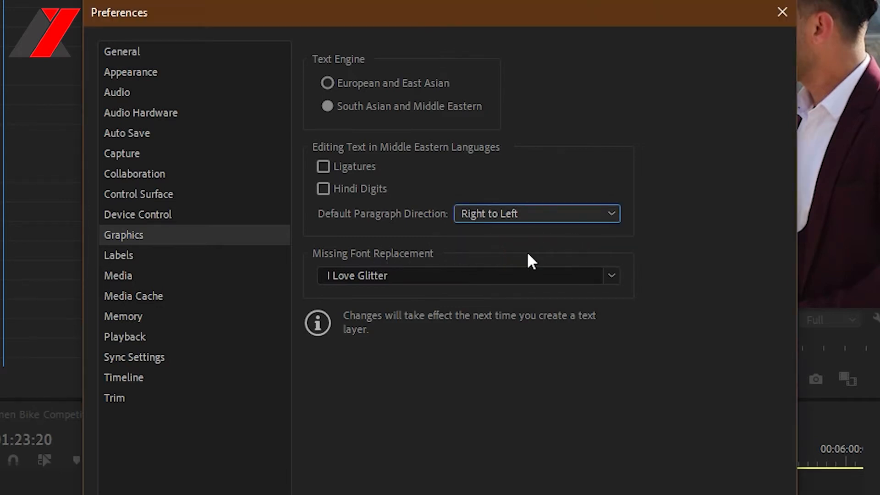
- Choose Al Qalam Quran 2 as the missing font replacement and save the preferences
{"action": "left_click", "coordinate": [614, 274]}
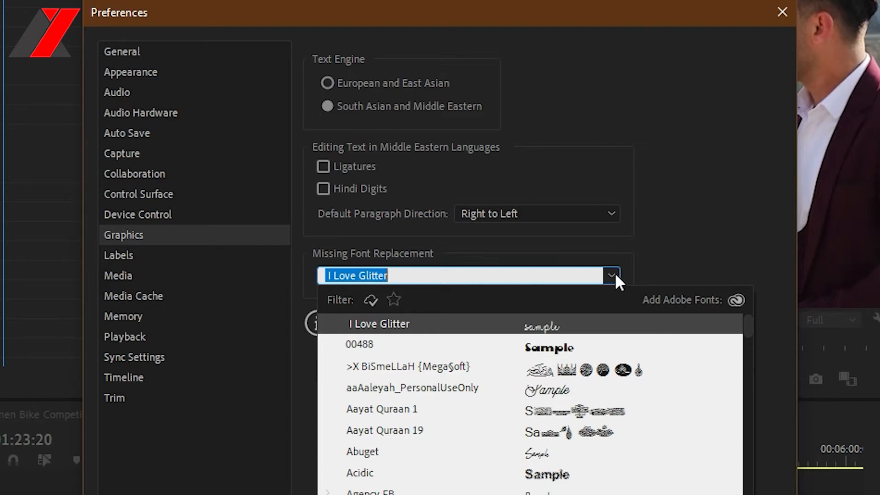
{"action": "scroll", "coordinate": [520, 461], "scroll_direction": "down", "scroll_amount": 15}
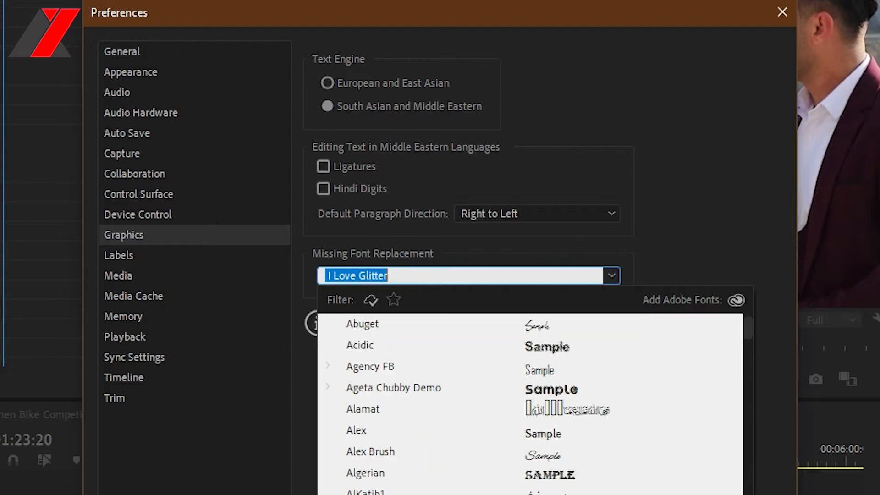
{"action": "scroll", "coordinate": [529, 404], "scroll_direction": "down", "scroll_amount": 20}
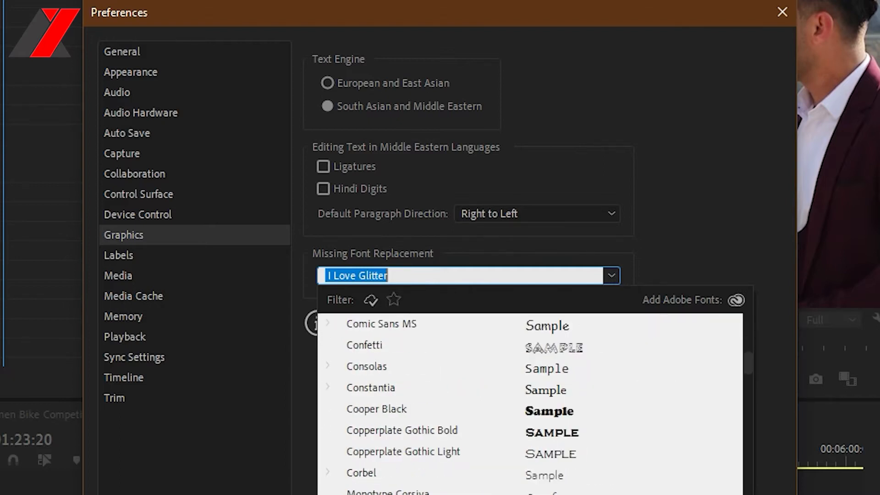
{"action": "scroll", "coordinate": [529, 403], "scroll_direction": "down", "scroll_amount": 20}
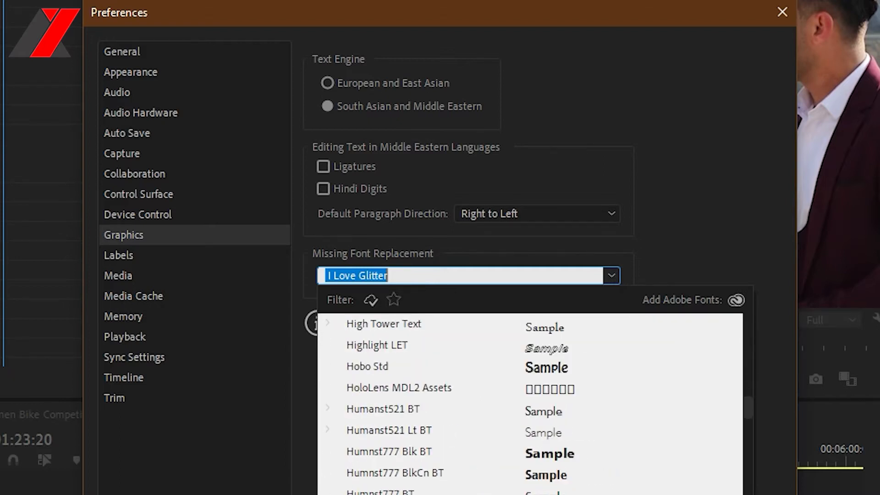
{"action": "scroll", "coordinate": [530, 403], "scroll_direction": "down", "scroll_amount": 15}
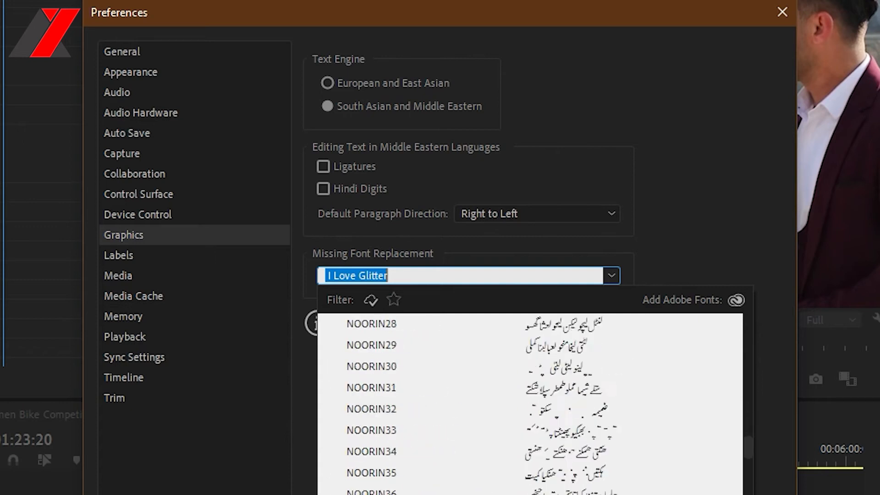
{"action": "scroll", "coordinate": [530, 403], "scroll_direction": "down", "scroll_amount": 20}
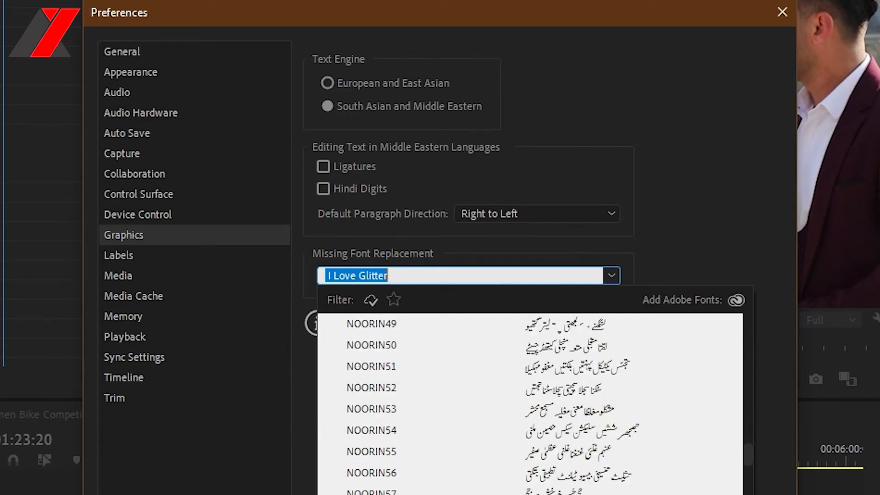
{"action": "scroll", "coordinate": [530, 403], "scroll_direction": "down", "scroll_amount": 1}
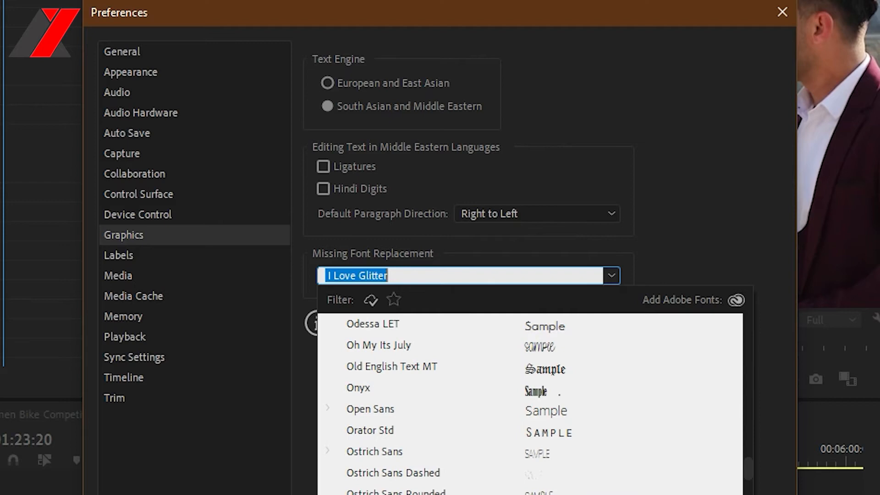
{"action": "scroll", "coordinate": [530, 404], "scroll_direction": "down", "scroll_amount": 20}
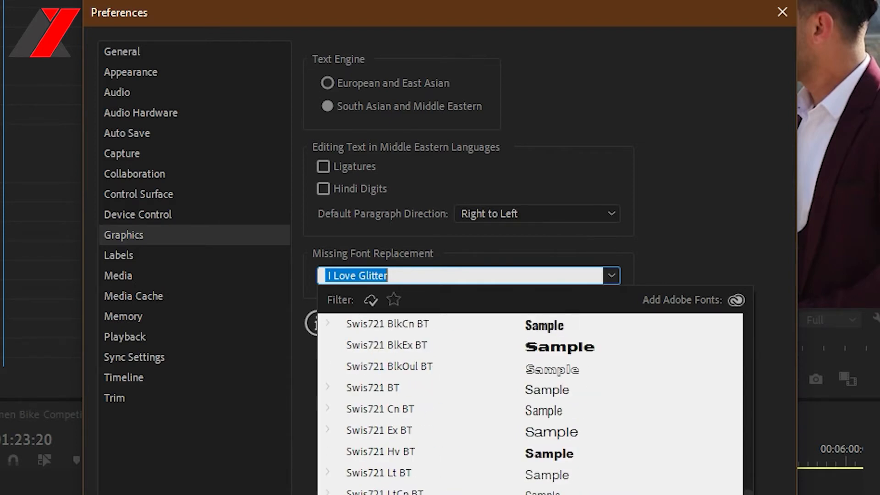
{"action": "scroll", "coordinate": [530, 404], "scroll_direction": "down", "scroll_amount": 6}
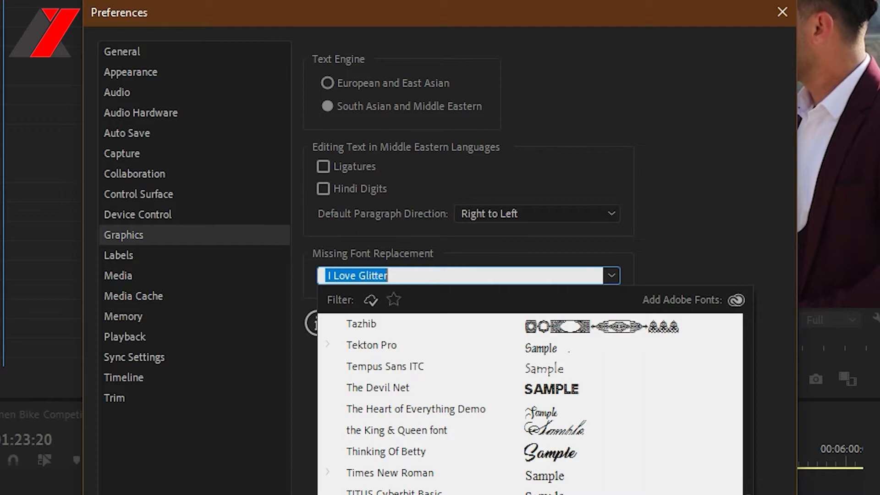
{"action": "scroll", "coordinate": [530, 403], "scroll_direction": "down", "scroll_amount": 20}
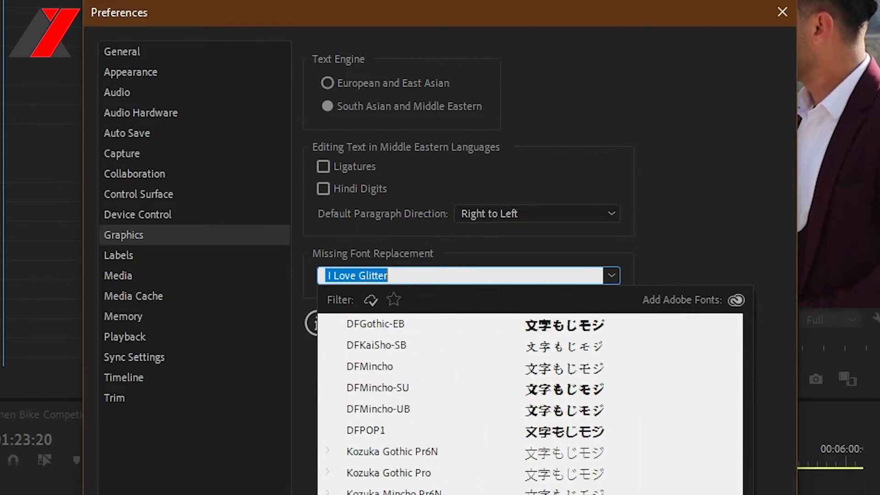
{"action": "scroll", "coordinate": [433, 482], "scroll_direction": "down", "scroll_amount": 20}
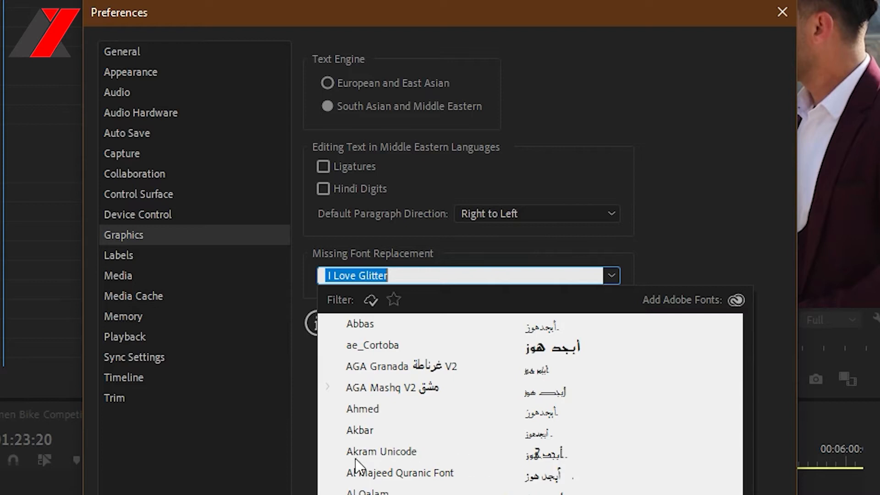
{"action": "left_click", "coordinate": [410, 494]}
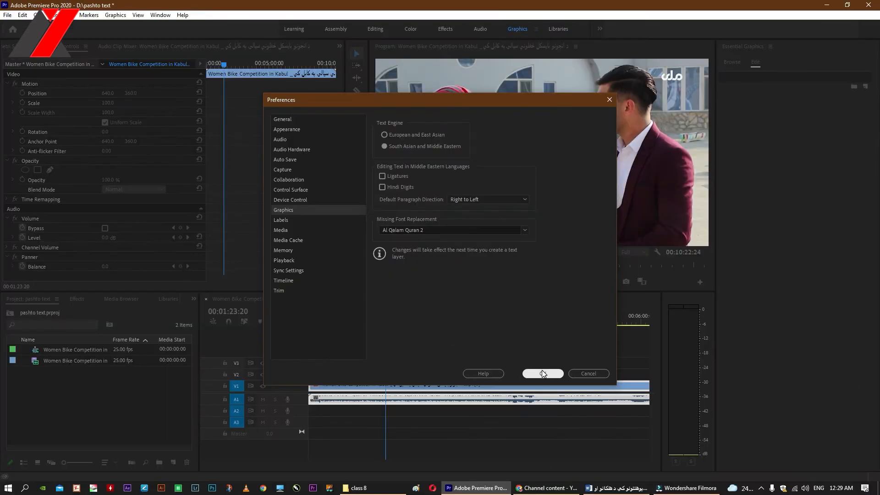
{"action": "left_click", "coordinate": [542, 375]}
{"action": "left_click", "coordinate": [540, 377]}
- Draw a wide black rectangle low over the suited man's jacket, positioned at about 977, 621 in the frame
{"action": "left_click", "coordinate": [389, 385]}
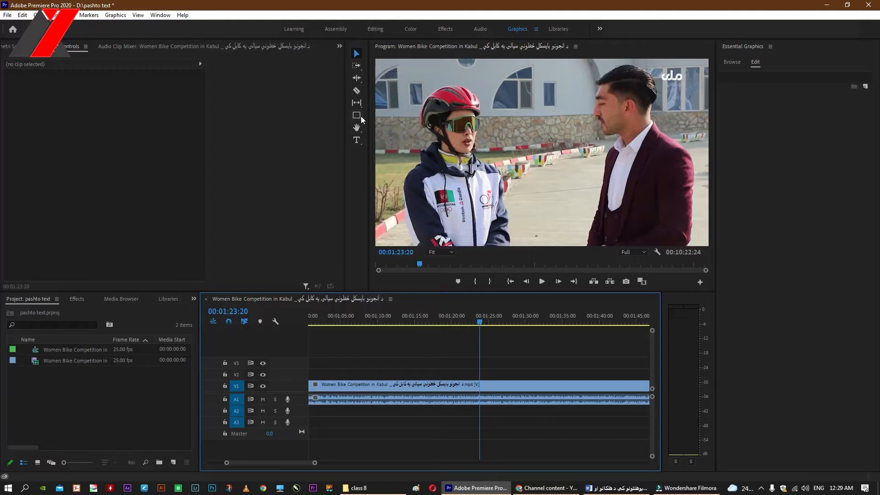
{"action": "left_click", "coordinate": [357, 116]}
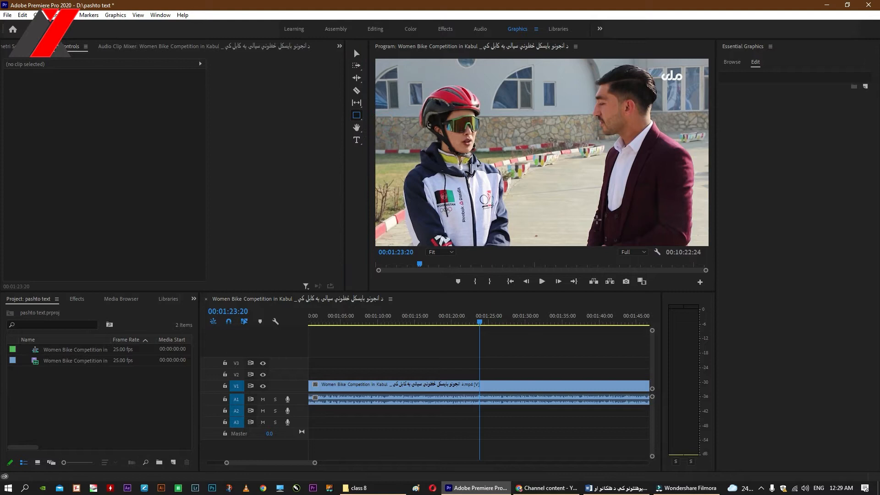
{"action": "mouse_move", "coordinate": [570, 205]}
{"action": "left_mouse_down"}
{"action": "mouse_move", "coordinate": [629, 228]}
{"action": "mouse_move", "coordinate": [693, 227]}
{"action": "left_mouse_up"}
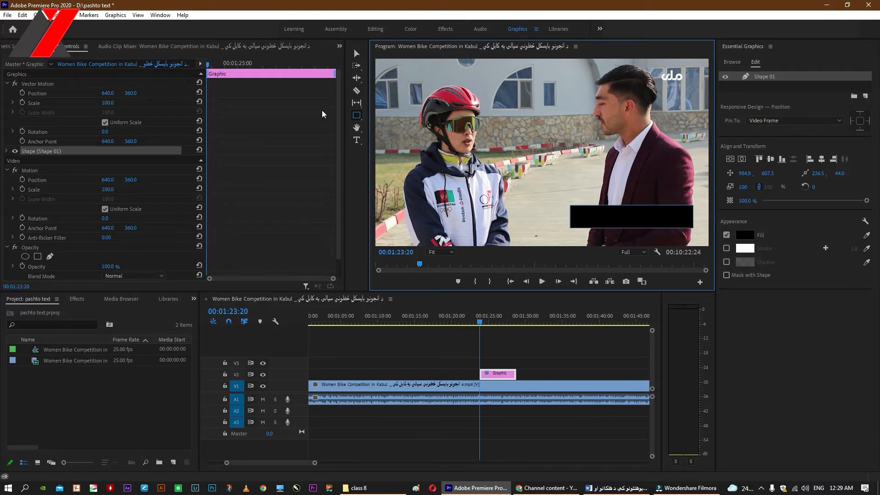
{"action": "left_click", "coordinate": [356, 54]}
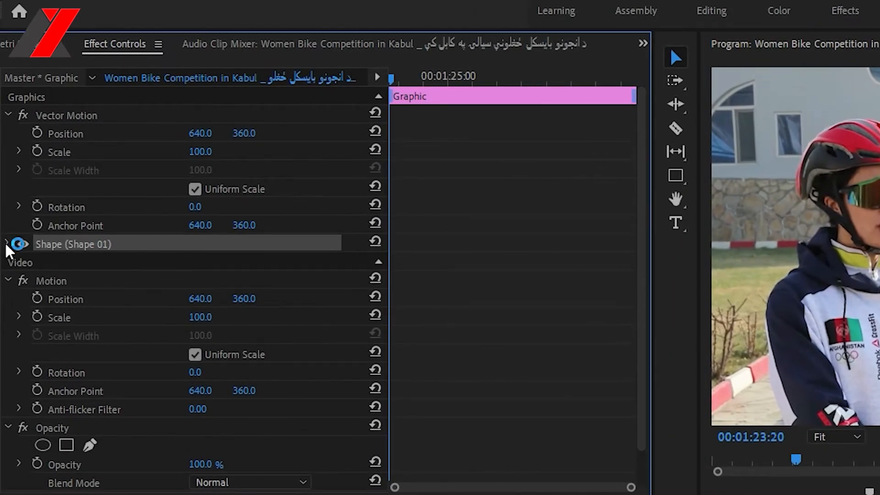
- Set the opacity of the black rectangle shape to 70%
{"action": "left_click", "coordinate": [6, 243]}
{"action": "scroll", "coordinate": [216, 358], "scroll_direction": "down", "scroll_amount": 1}
{"action": "scroll", "coordinate": [197, 374], "scroll_direction": "down", "scroll_amount": 2}
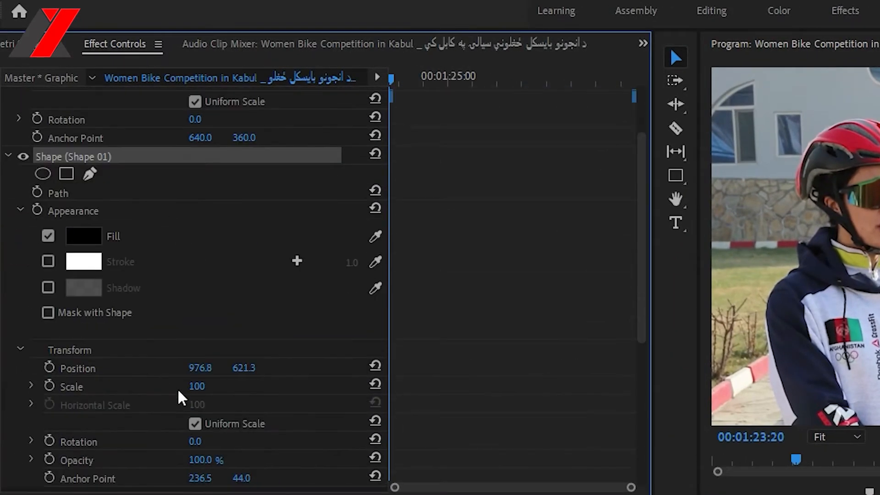
{"action": "scroll", "coordinate": [238, 473], "scroll_direction": "down", "scroll_amount": 1}
{"action": "left_click", "coordinate": [204, 429]}
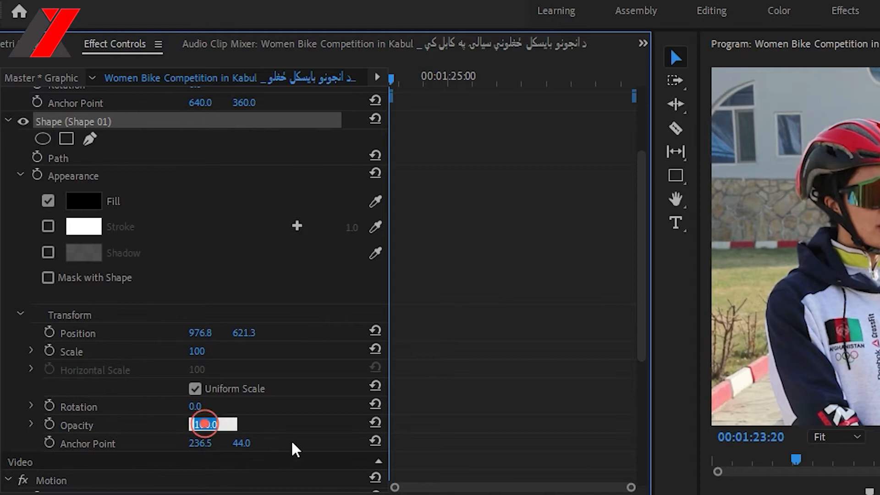
{"action": "type", "text": "70"}
{"action": "key", "text": "Return"}
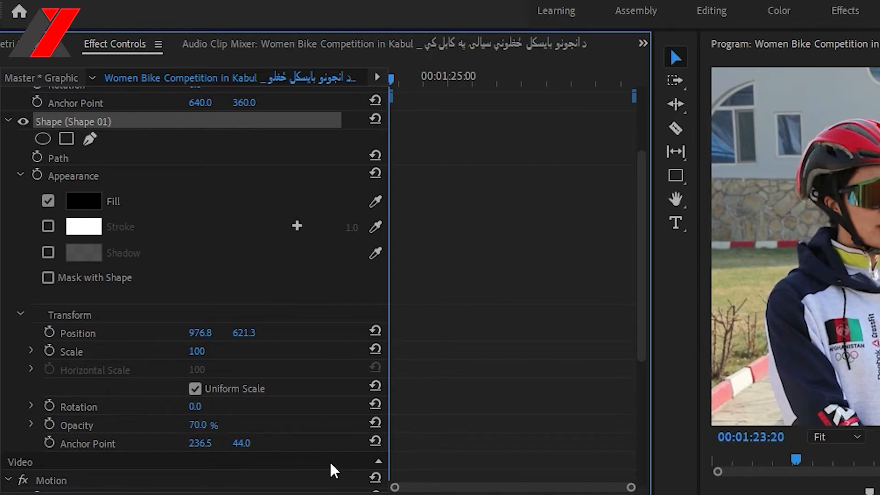
- Extend the end of the rectangle's graphic clip on V2 to about 00:01:38
{"action": "left_click", "coordinate": [498, 374]}
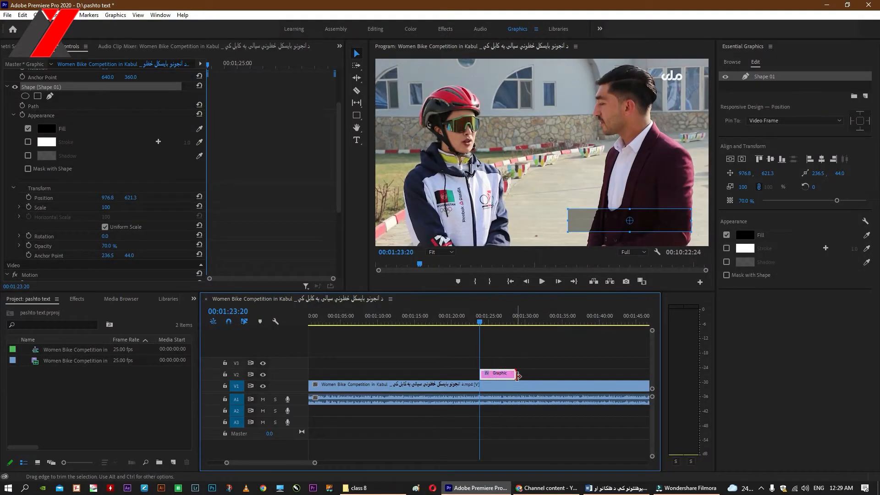
{"action": "left_click_drag", "start_coordinate": [517, 375], "coordinate": [588, 374]}
{"action": "left_click", "coordinate": [531, 372]}
{"action": "left_click", "coordinate": [485, 317]}
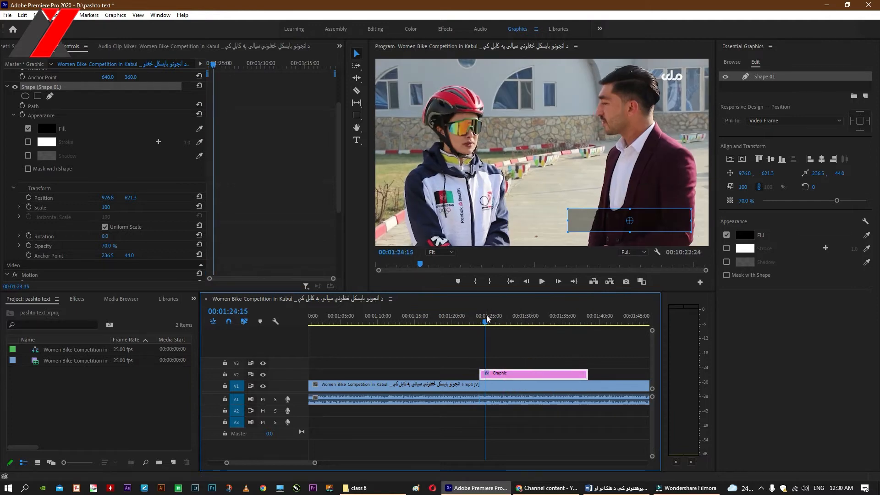
{"action": "key", "text": "ctrl+t"}
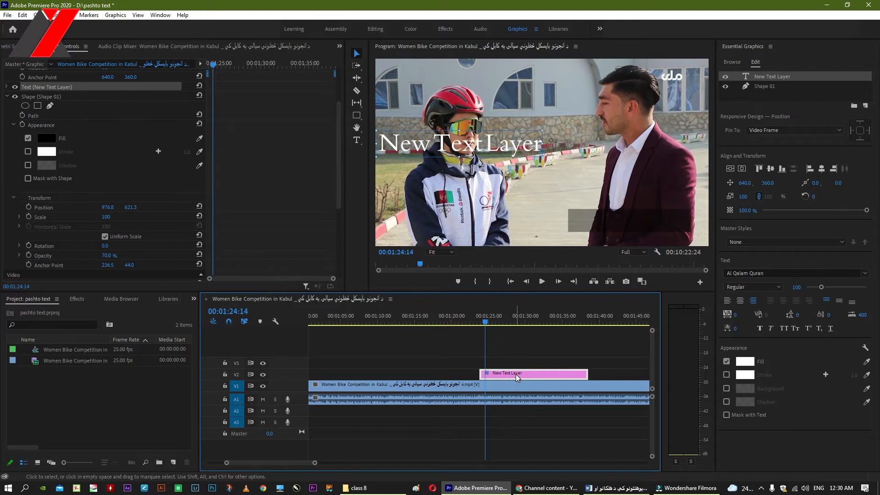
{"action": "key", "text": "Delete"}
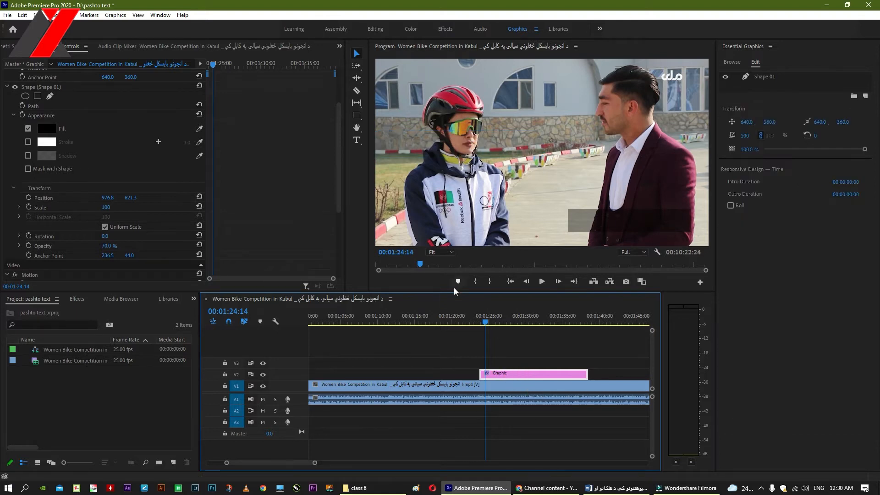
- Create a separate text clip at 00:01:12:05 and place it on V3 above the rectangle graphic, matching that clip's start and end
{"action": "left_click", "coordinate": [394, 321]}
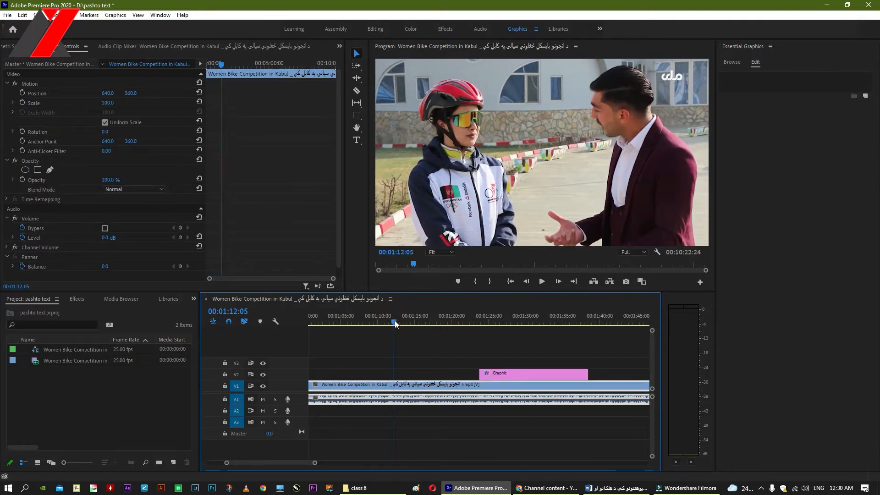
{"action": "key", "text": "ctrl+t"}
{"action": "left_click_drag", "start_coordinate": [413, 373], "coordinate": [587, 365]}
{"action": "left_click", "coordinate": [506, 321]}
{"action": "left_click", "coordinate": [565, 365]}
- With the placeholder text open for editing, switch to the Word document and copy the person's name from its last line
{"action": "double_click", "coordinate": [468, 141]}
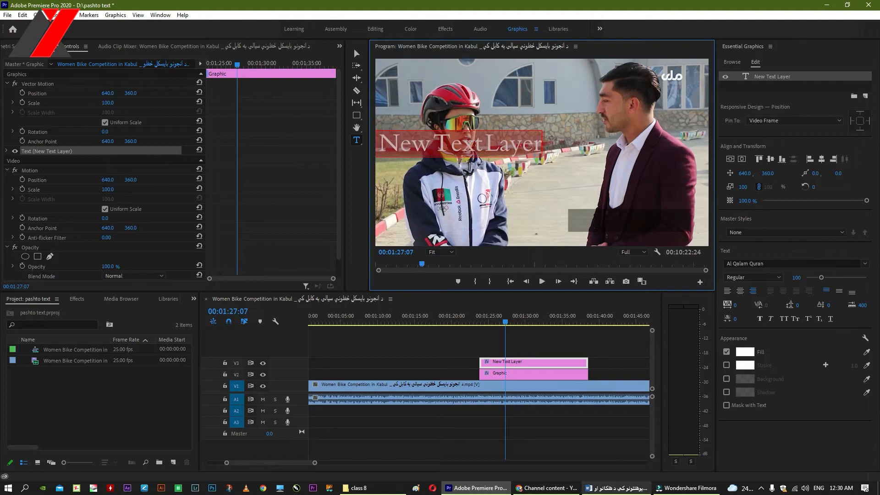
{"action": "left_click", "coordinate": [616, 487]}
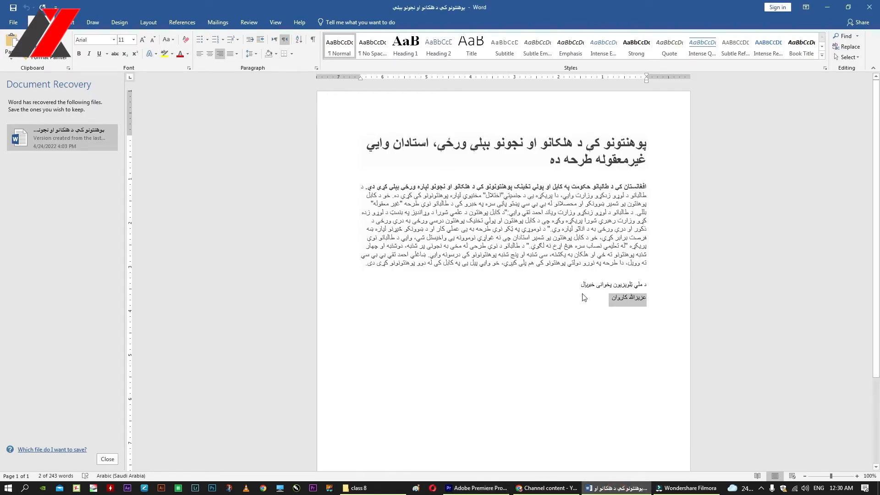
{"action": "right_click", "coordinate": [621, 297]}
{"action": "left_click", "coordinate": [594, 297]}
{"action": "left_click", "coordinate": [601, 305]}
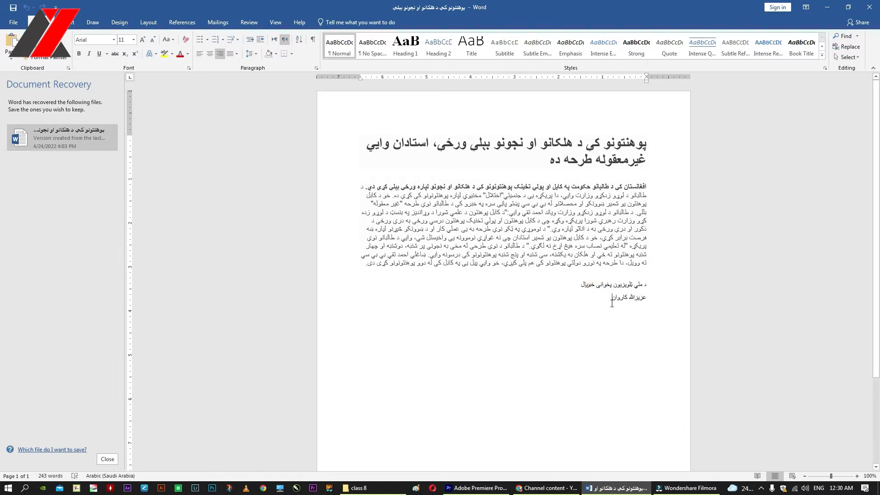
{"action": "left_click_drag", "start_coordinate": [612, 303], "coordinate": [646, 298]}
{"action": "key", "text": "ctrl+c"}
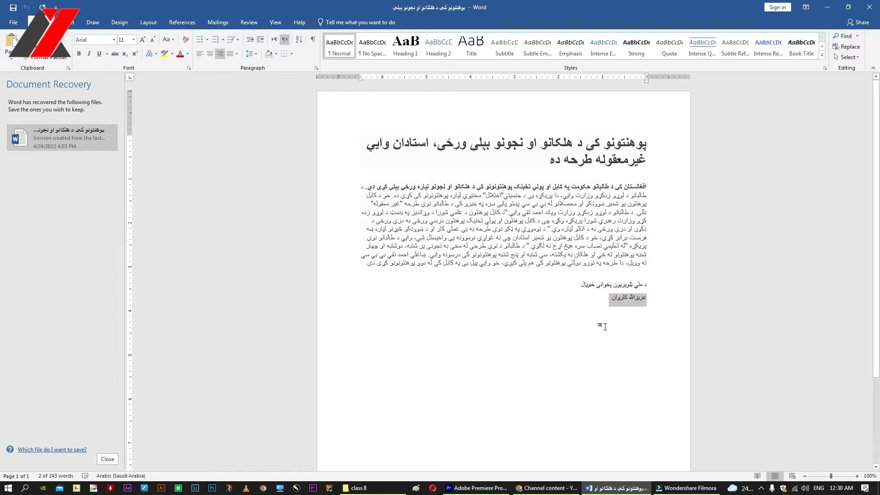
- Return to Premiere Pro, replace the placeholder text with the copied name, and move it over the rectangle at about 1138, 647
{"action": "left_click", "coordinate": [479, 487]}
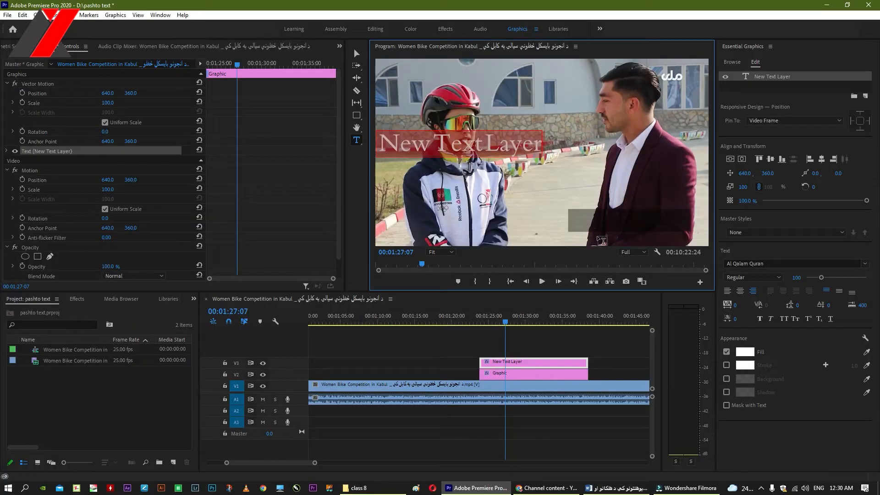
{"action": "left_click", "coordinate": [464, 149]}
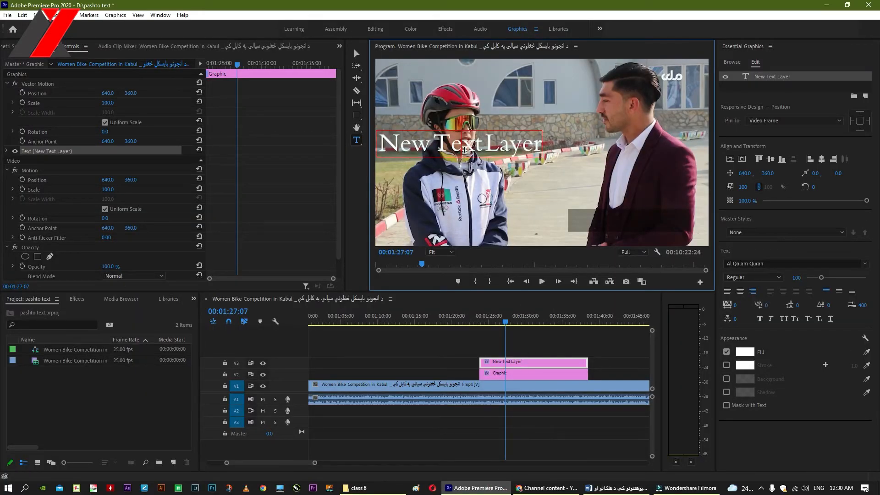
{"action": "key", "text": "ctrl+a"}
{"action": "key", "text": "ctrl+v"}
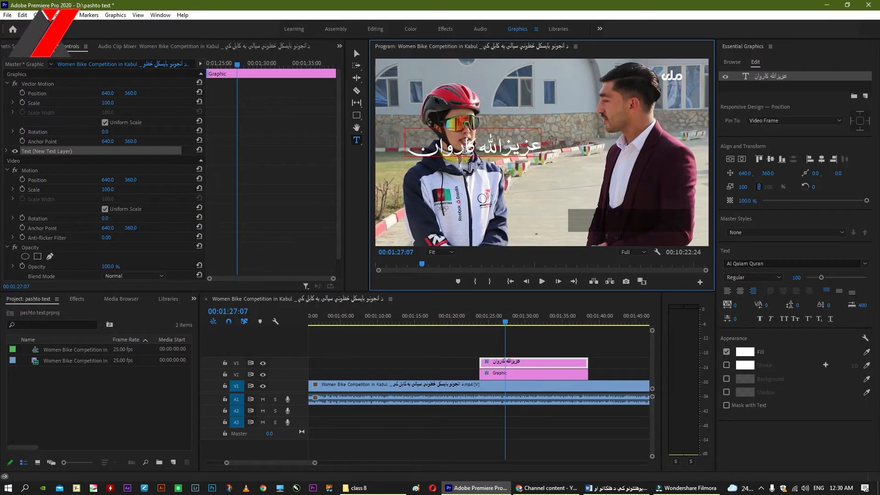
{"action": "left_click", "coordinate": [357, 54]}
{"action": "left_click_drag", "start_coordinate": [463, 152], "coordinate": [594, 226]}
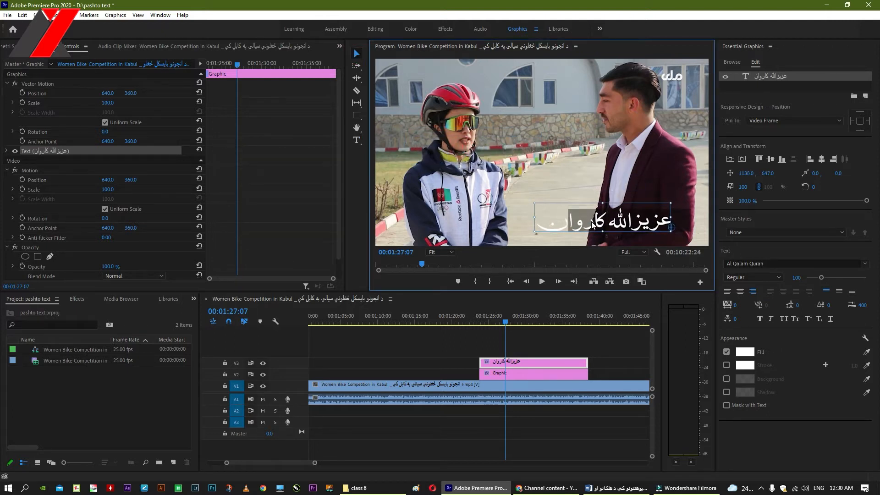
- Scale the name text down to 58% and reposition it at about 1120, 634 over the dark rectangle
{"action": "left_click_drag", "start_coordinate": [557, 213], "coordinate": [566, 220]}
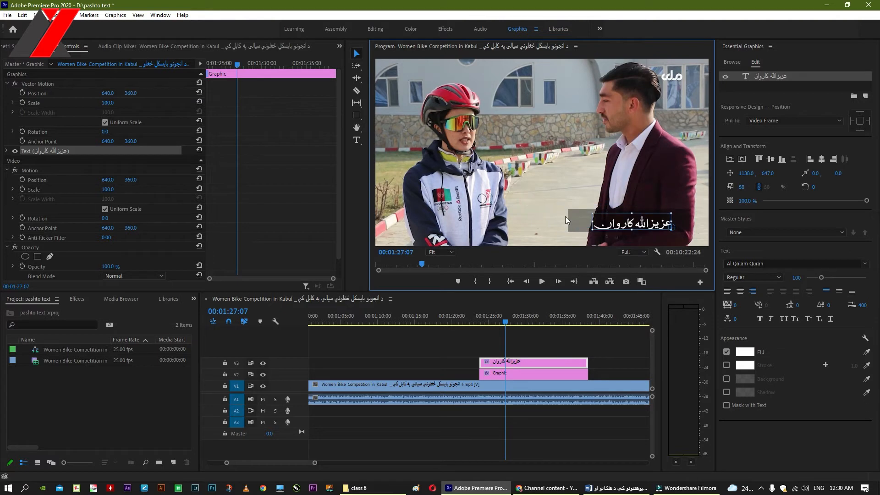
{"action": "left_click_drag", "start_coordinate": [643, 227], "coordinate": [638, 225]}
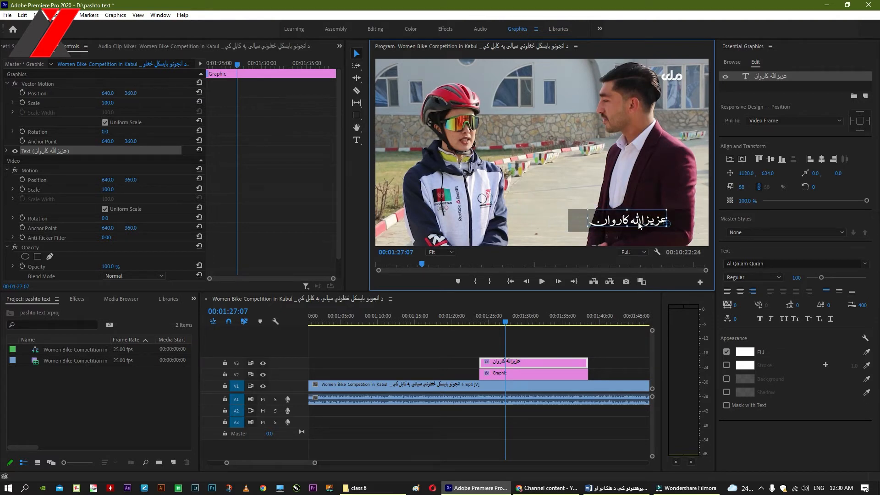
{"action": "left_click", "coordinate": [541, 357]}
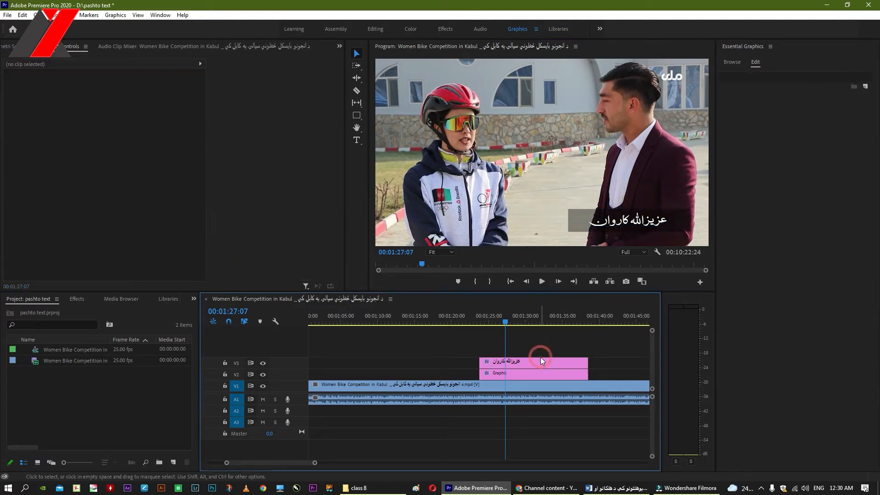
- Play the sequence from just before the caption clips to preview the name caption over the video
{"action": "left_click", "coordinate": [478, 312]}
{"action": "key", "text": "space"}
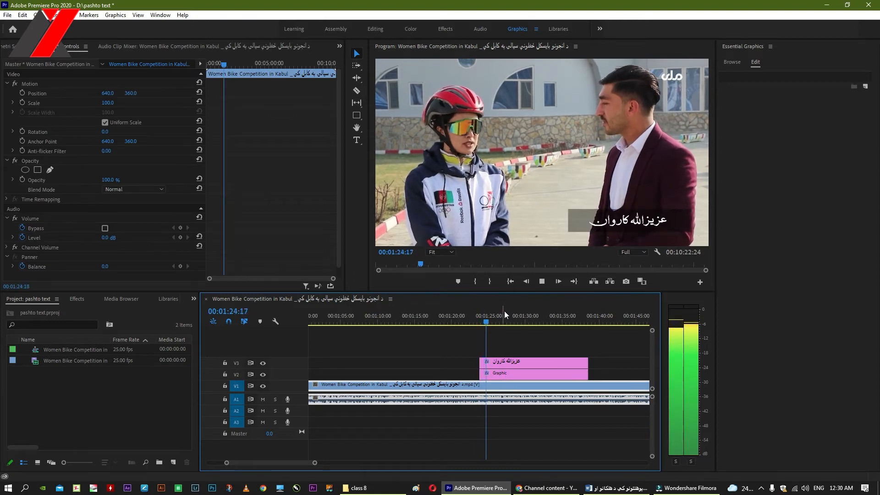
{"action": "key", "text": "space"}
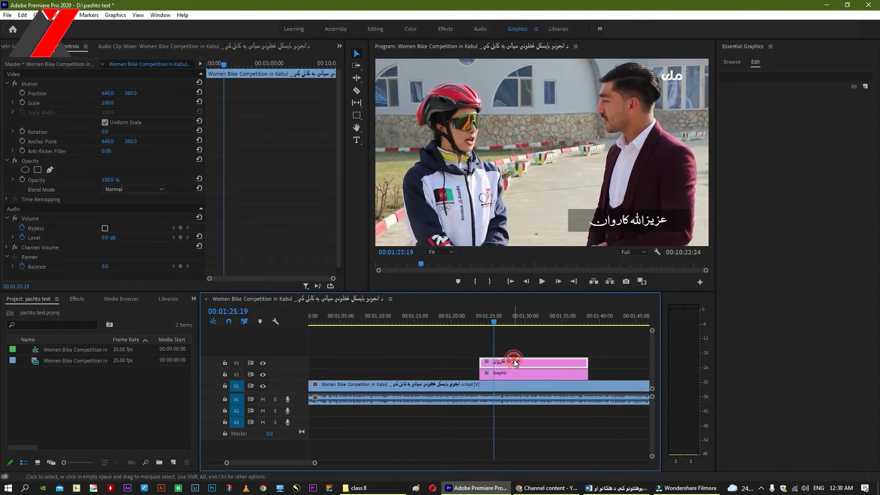
{"action": "left_click", "coordinate": [515, 362]}
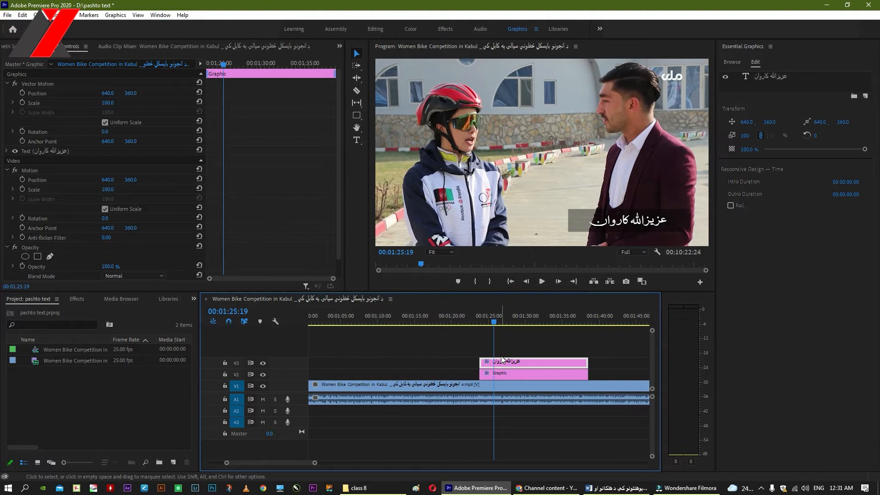
- Create a new text clip at 00:01:10:07 on V2, move its placeholder text to about 826.9, 608, and open it for editing
{"action": "left_click", "coordinate": [382, 320]}
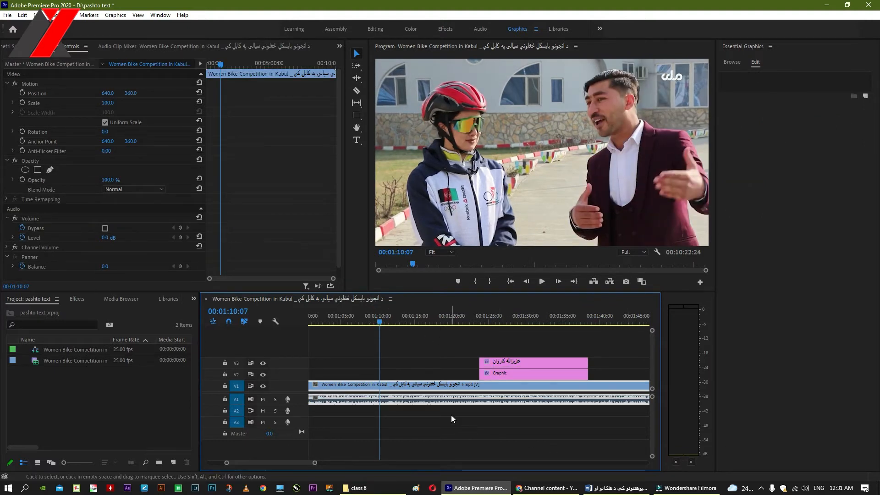
{"action": "key", "text": "ctrl+t"}
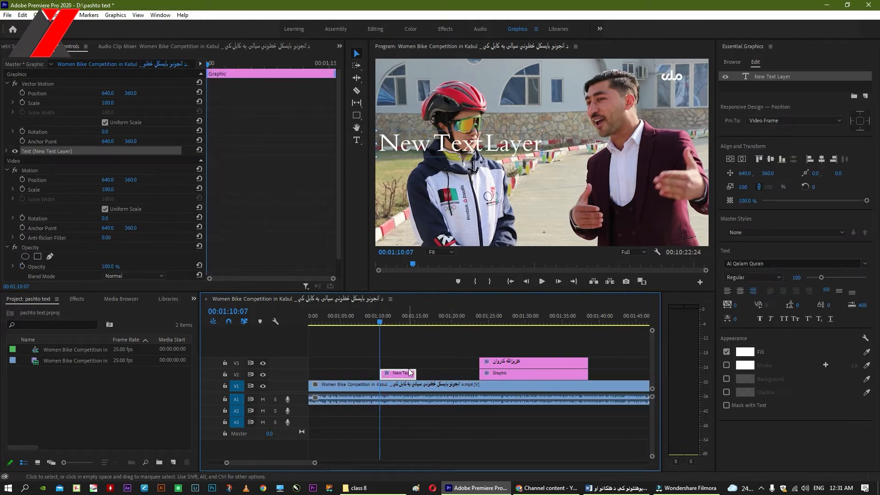
{"action": "left_click_drag", "start_coordinate": [455, 144], "coordinate": [495, 218]}
{"action": "double_click", "coordinate": [490, 209]}
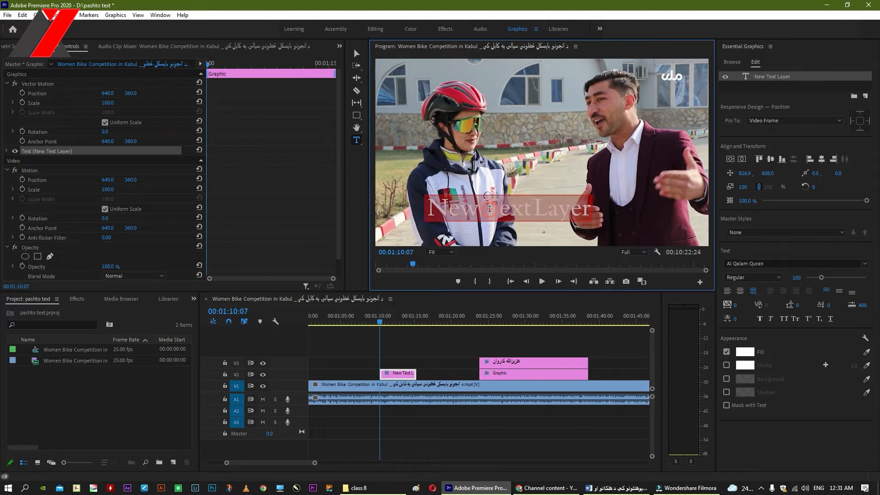
- Move the playhead to 00:01:12:24 and switch the keyboard input language to Pashto (Pakistan)
{"action": "left_click", "coordinate": [400, 324]}
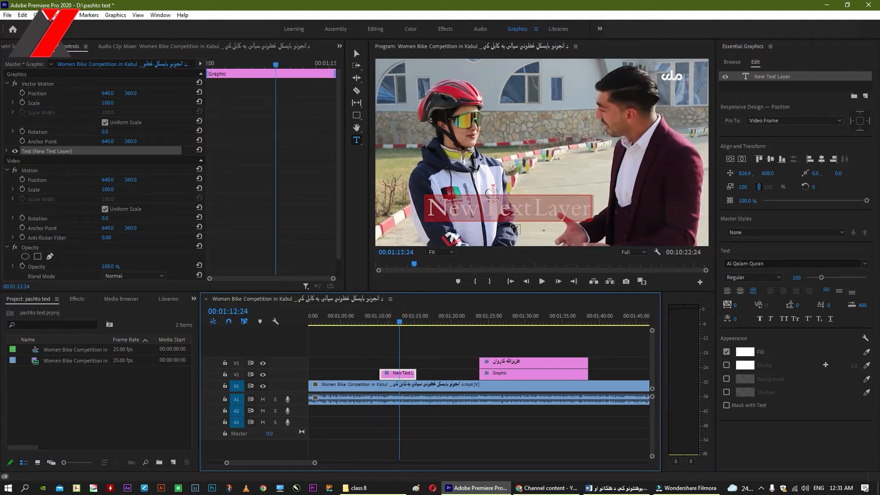
{"action": "left_click", "coordinate": [818, 488]}
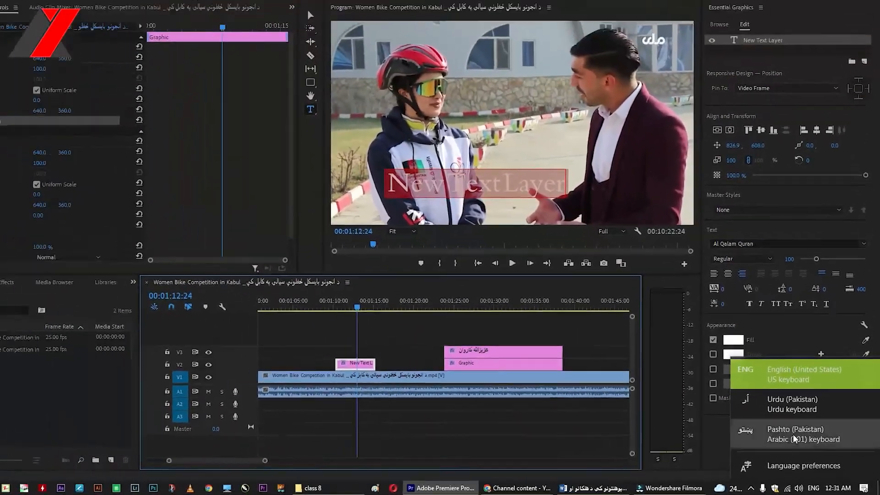
{"action": "left_click", "coordinate": [760, 412]}
- Replace the placeholder text with "الله ج" using the Pashto keyboard
{"action": "left_click", "coordinate": [528, 210]}
{"action": "key", "text": "ctrl+a"}
{"action": "key", "text": "BackSpace"}
{"action": "type", "text": "الل"}
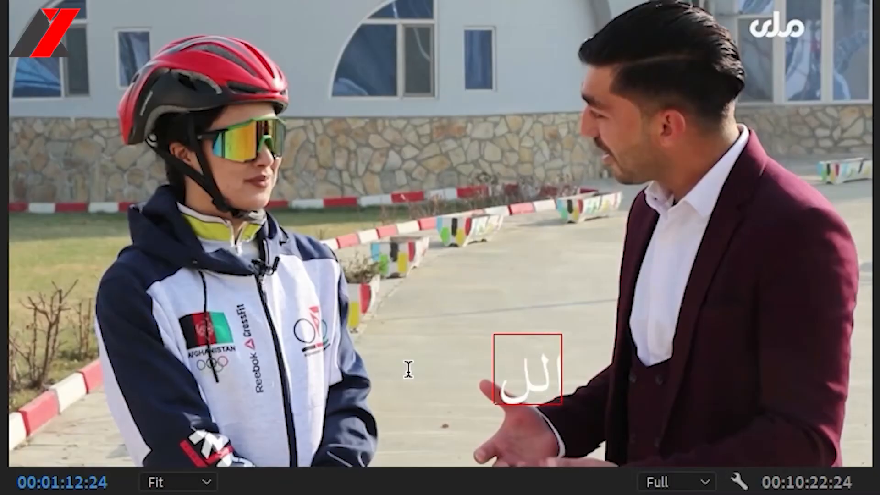
{"action": "type", "text": "ه"}
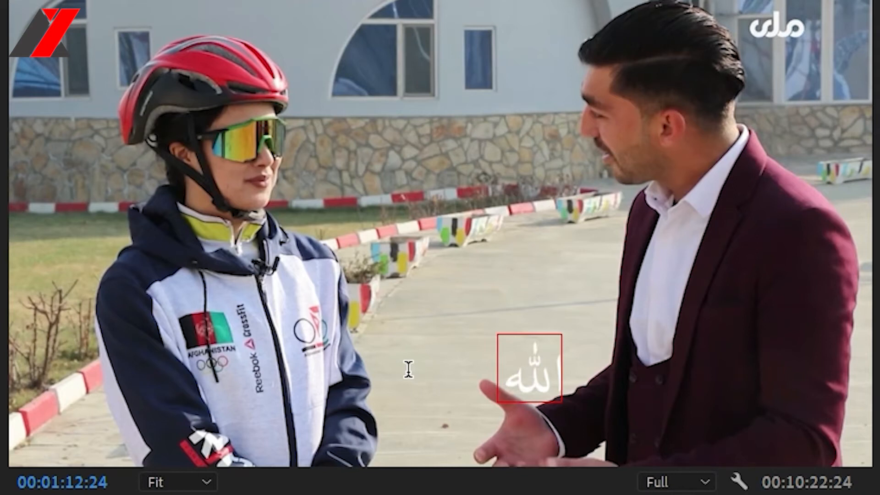
{"action": "type", "text": " ة"}
{"action": "key", "text": "BackSpace"}
{"action": "type", "text": "ج"}
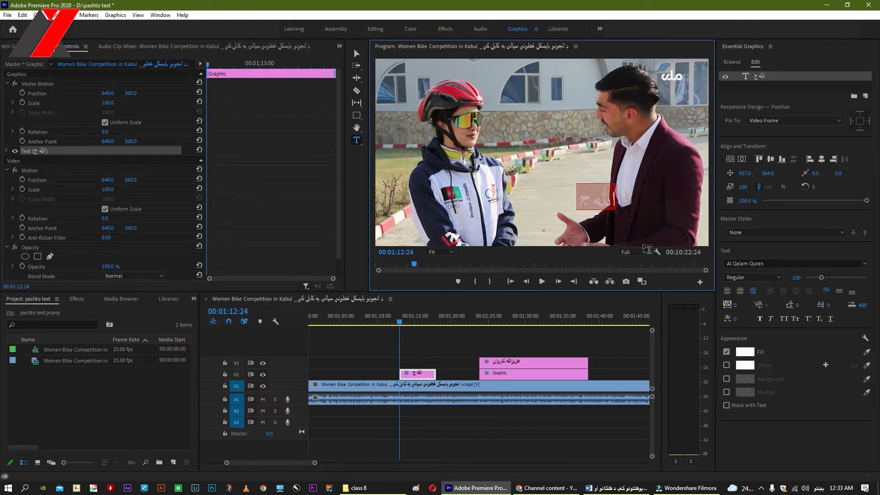
- Switch to the Word document, copy the line above the person's name, and return to Premiere Pro
{"action": "left_click", "coordinate": [616, 487]}
{"action": "left_click_drag", "start_coordinate": [572, 283], "coordinate": [655, 287]}
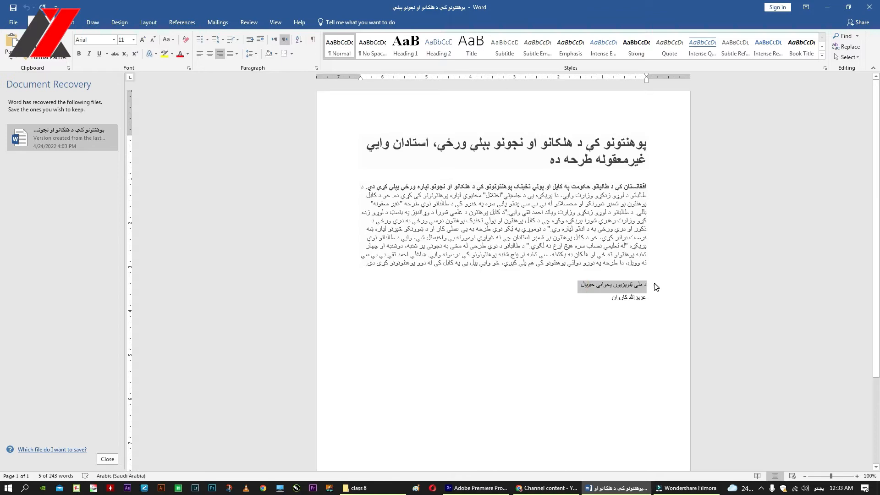
{"action": "key", "text": "alt+Tab"}
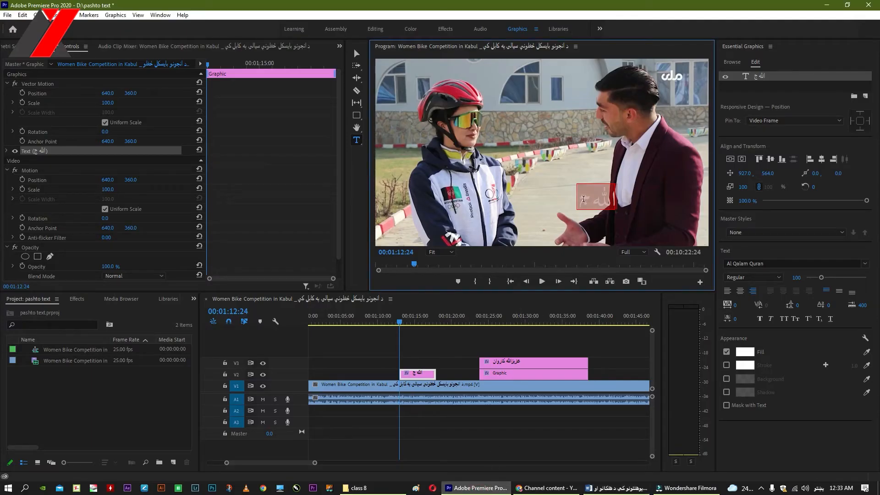
- Delete the short "الله ج" text clip from V2
{"action": "left_click", "coordinate": [583, 198]}
{"action": "left_click", "coordinate": [419, 374]}
{"action": "left_click", "coordinate": [419, 366]}
{"action": "left_click", "coordinate": [422, 373]}
{"action": "key", "text": "Delete"}
- Create a new text clip at 00:01:12:24, replace its placeholder with the copied Pashto line, and move it to about 1082, 522
{"action": "key", "text": "ctrl+t"}
{"action": "left_click", "coordinate": [466, 146]}
{"action": "key", "text": "ctrl+a"}
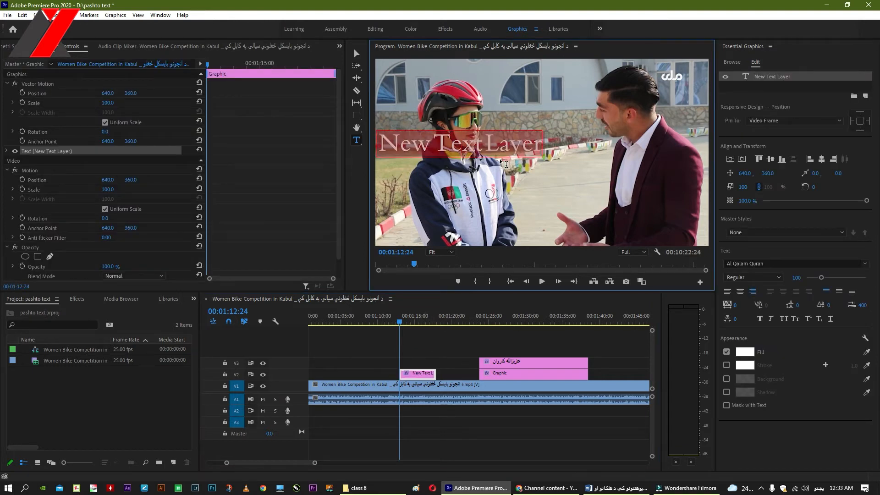
{"action": "type", "text": "د ملي تلويزيون پخوانی خبريال"}
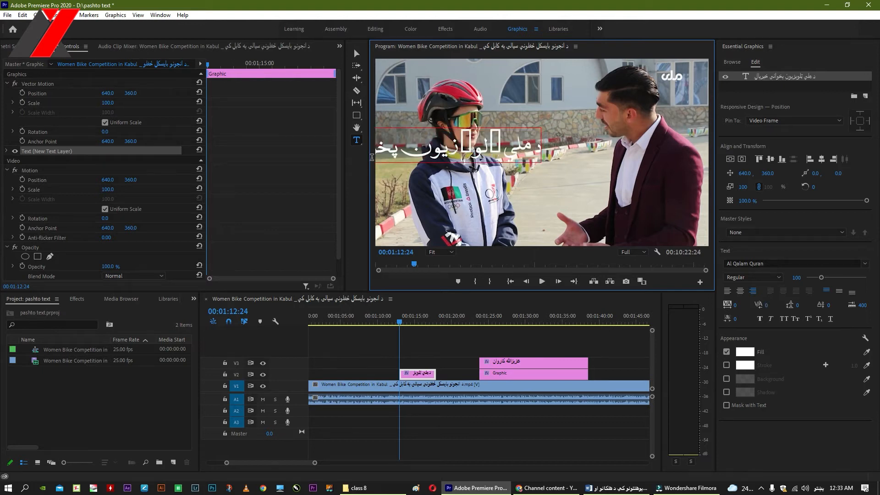
{"action": "left_click", "coordinate": [356, 53]}
{"action": "left_click_drag", "start_coordinate": [427, 149], "coordinate": [556, 194]}
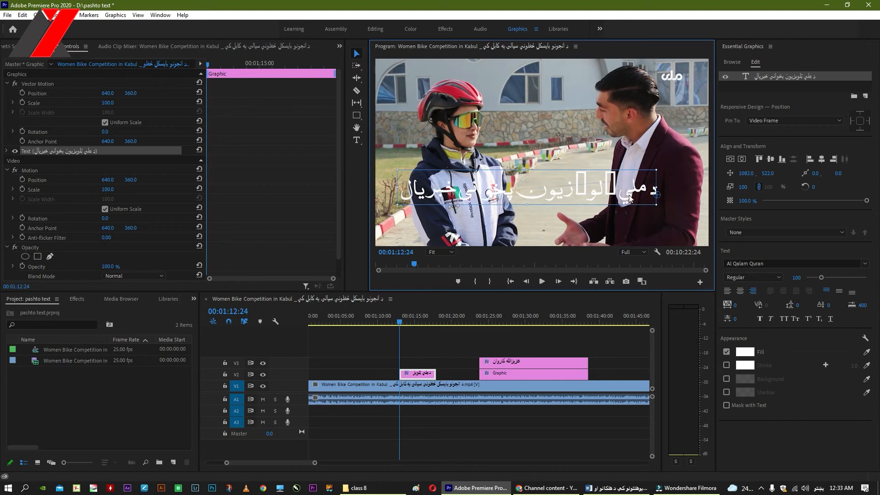
{"action": "double_click", "coordinate": [604, 191]}
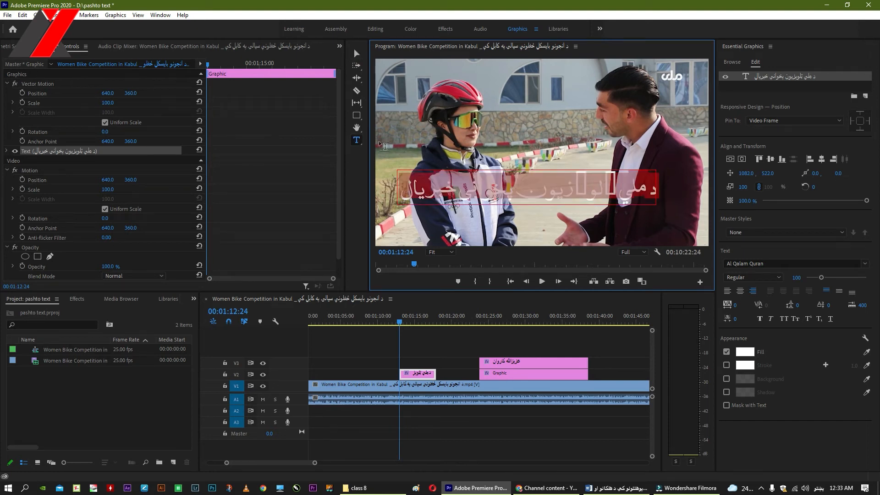
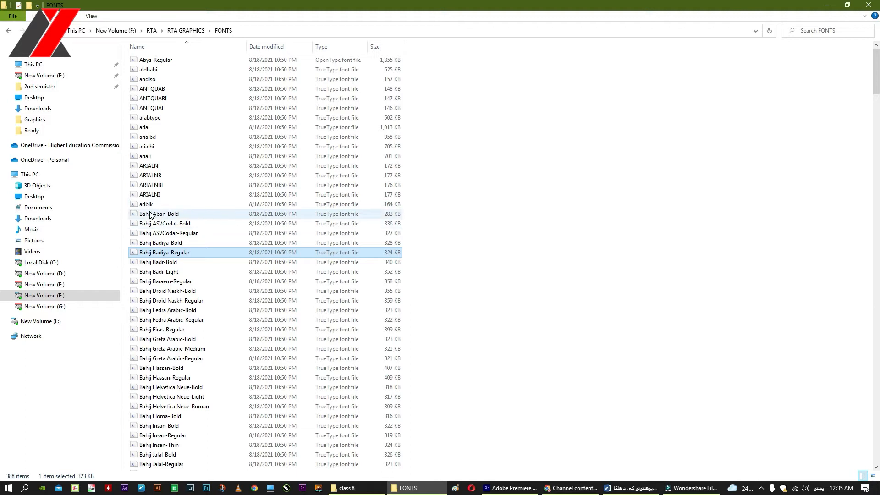
- Select all the Bahij font files in the FONTS folder, through Bahij Zar-Regular, and install them
{"action": "left_click_drag", "start_coordinate": [415, 216], "coordinate": [184, 353]}
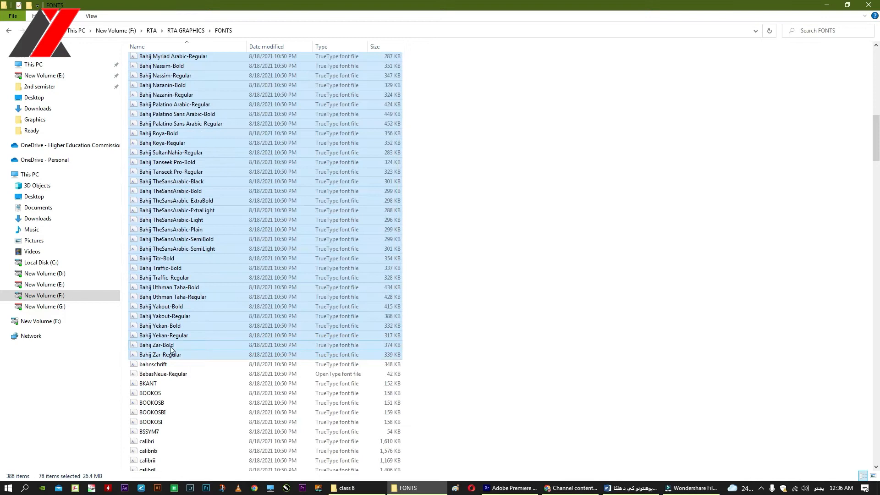
{"action": "right_click", "coordinate": [167, 348]}
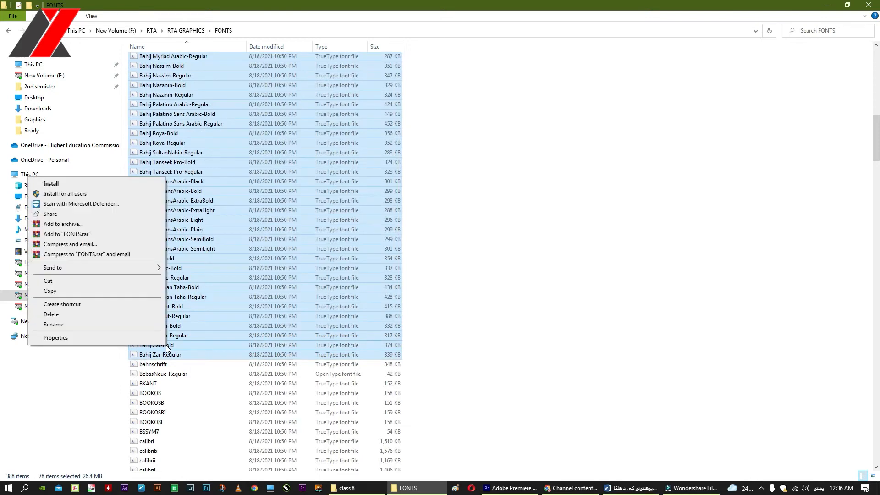
{"action": "left_click", "coordinate": [82, 185]}
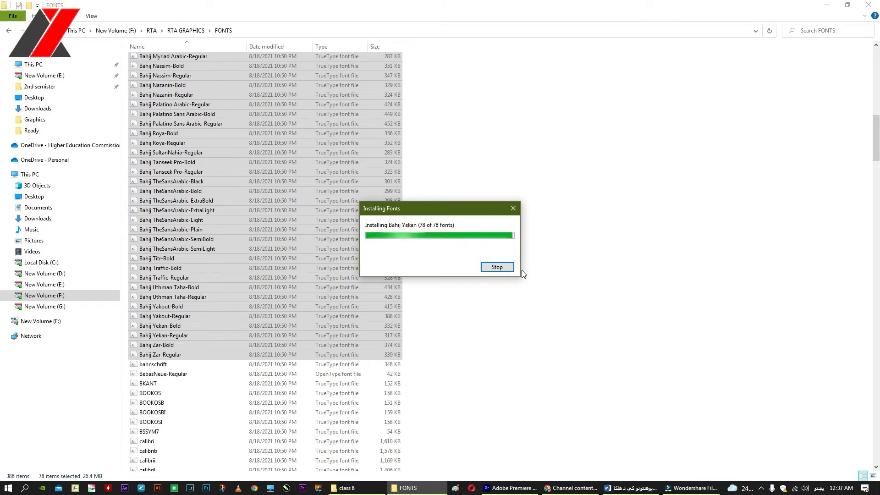
- Return to Premiere Pro, leave text editing, and save the project
{"action": "mouse_move", "coordinate": [510, 492]}
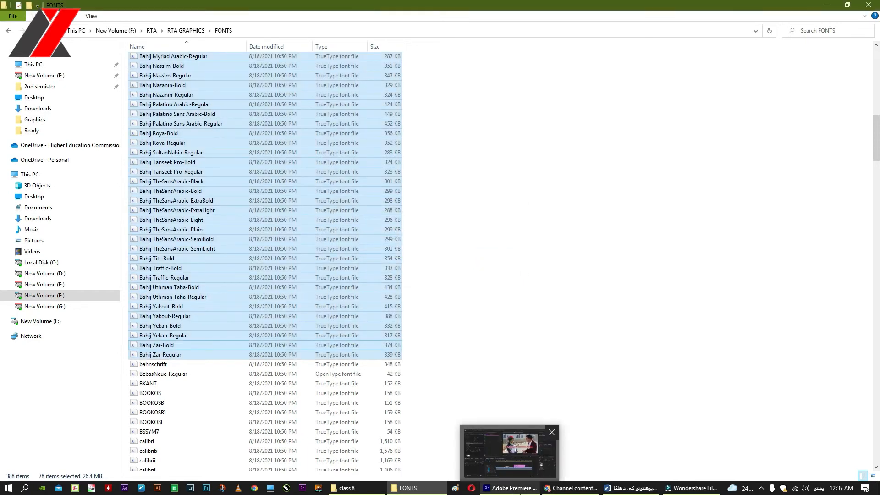
{"action": "left_click", "coordinate": [519, 488]}
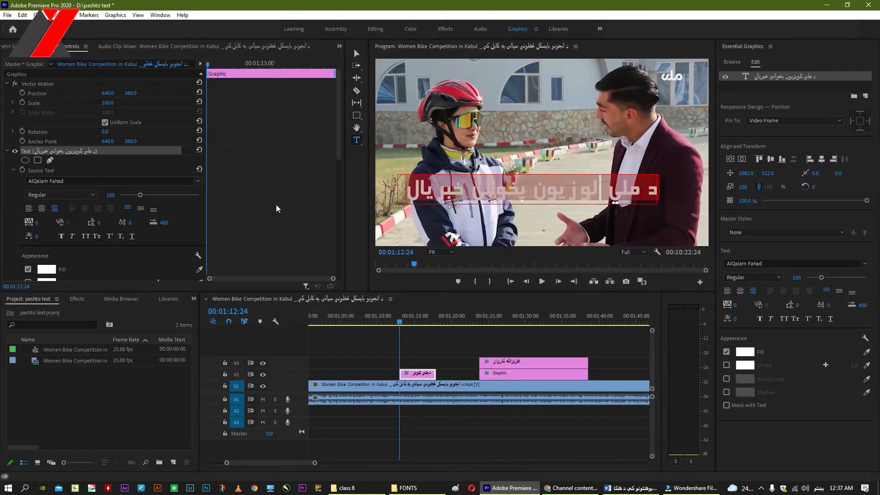
{"action": "left_click", "coordinate": [431, 366]}
{"action": "key", "text": "ctrl+s"}
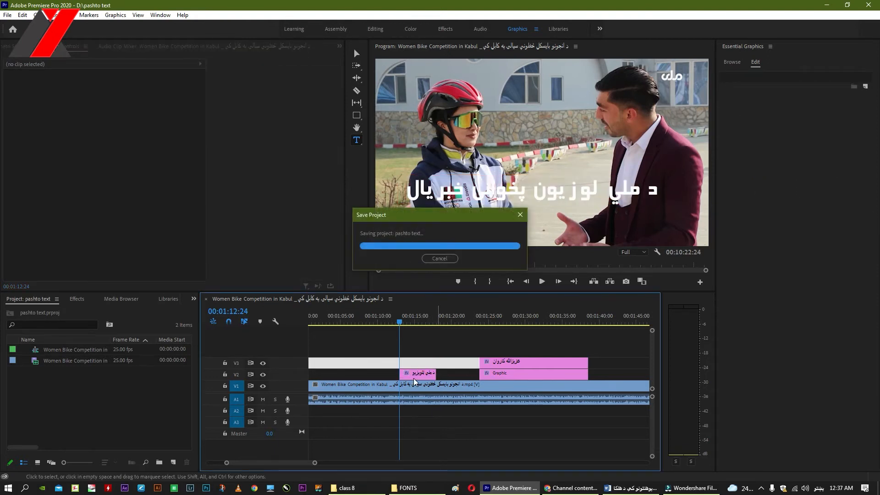
- Set the font of the Pashto text clip at 00:01:12:24 to Bahij Lotus and select all its text
{"action": "left_click", "coordinate": [419, 372]}
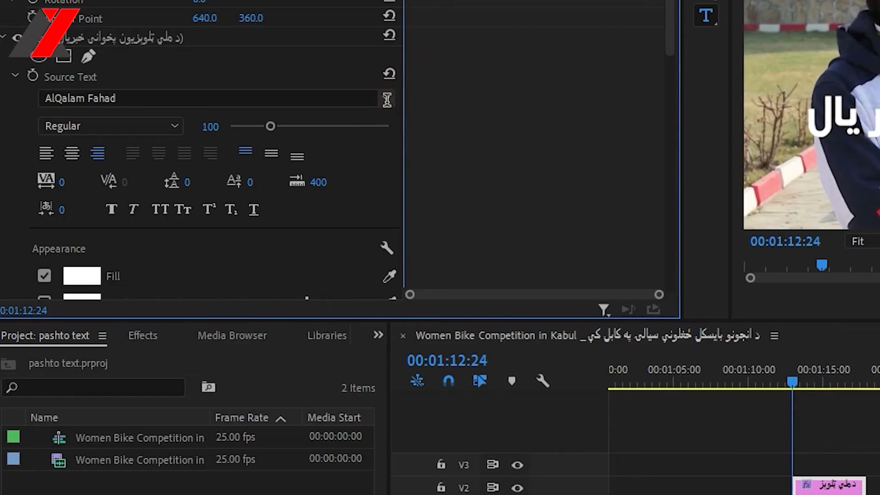
{"action": "left_click", "coordinate": [386, 100]}
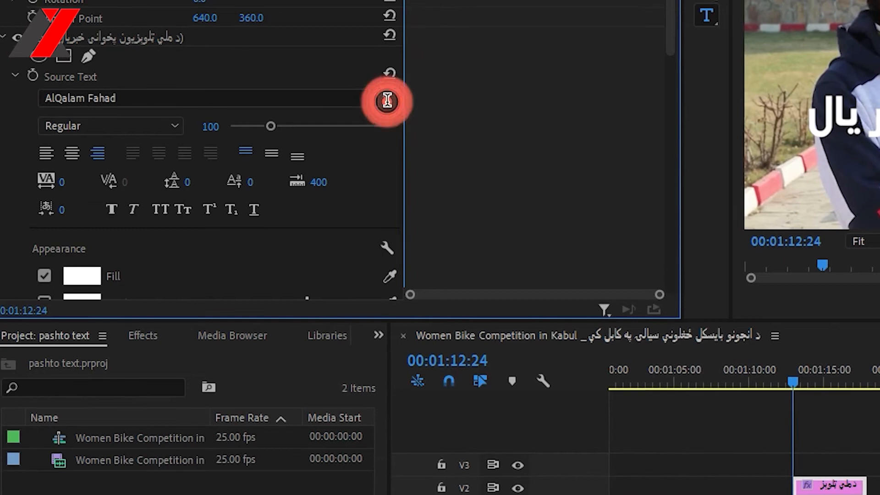
{"action": "scroll", "coordinate": [197, 211], "scroll_direction": "up", "scroll_amount": 5}
{"action": "scroll", "coordinate": [197, 211], "scroll_direction": "down", "scroll_amount": 20}
{"action": "scroll", "coordinate": [197, 211], "scroll_direction": "down", "scroll_amount": 10}
{"action": "scroll", "coordinate": [137, 252], "scroll_direction": "up", "scroll_amount": 15}
{"action": "scroll", "coordinate": [140, 290], "scroll_direction": "down", "scroll_amount": 6}
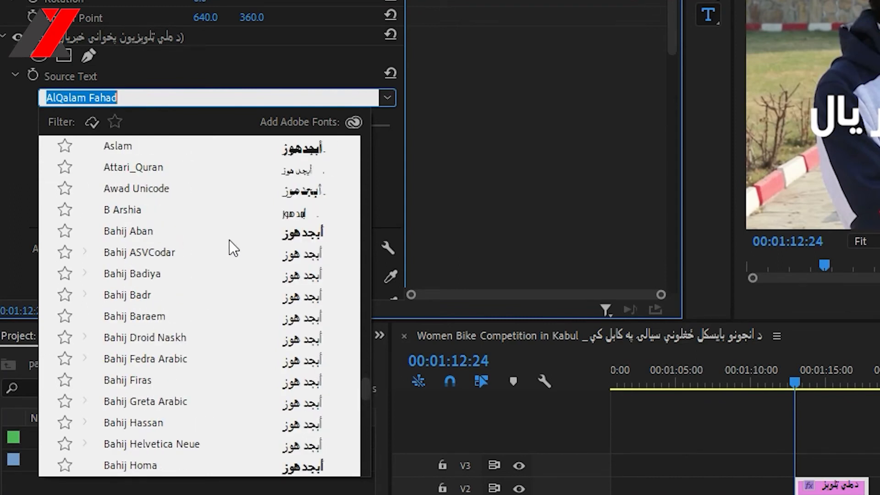
{"action": "scroll", "coordinate": [146, 310], "scroll_direction": "down", "scroll_amount": 1}
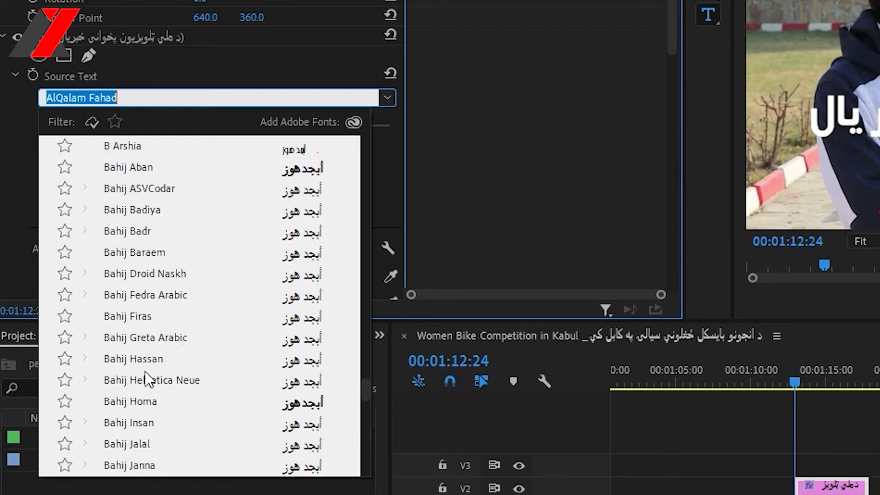
{"action": "scroll", "coordinate": [171, 420], "scroll_direction": "down", "scroll_amount": 1}
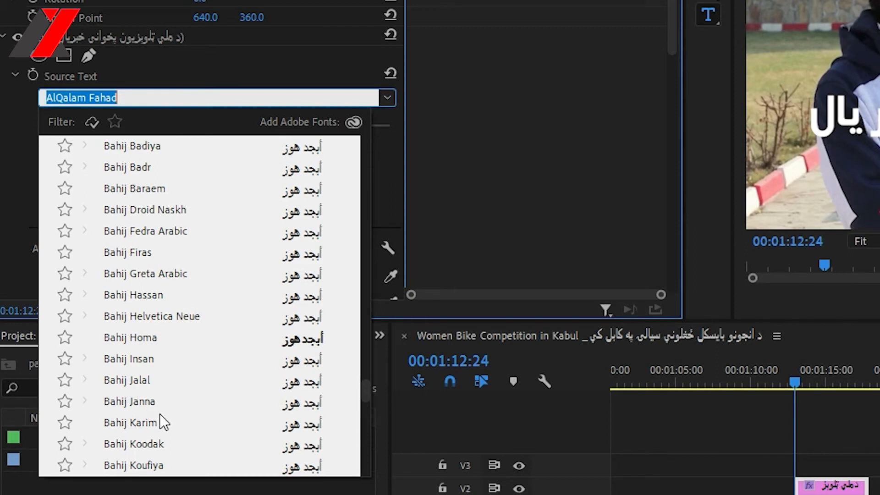
{"action": "scroll", "coordinate": [176, 418], "scroll_direction": "down", "scroll_amount": 1}
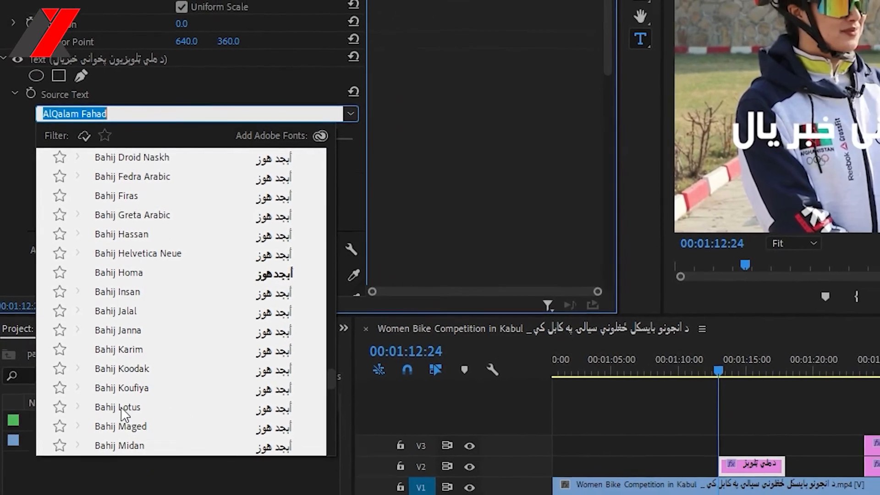
{"action": "left_click", "coordinate": [136, 415]}
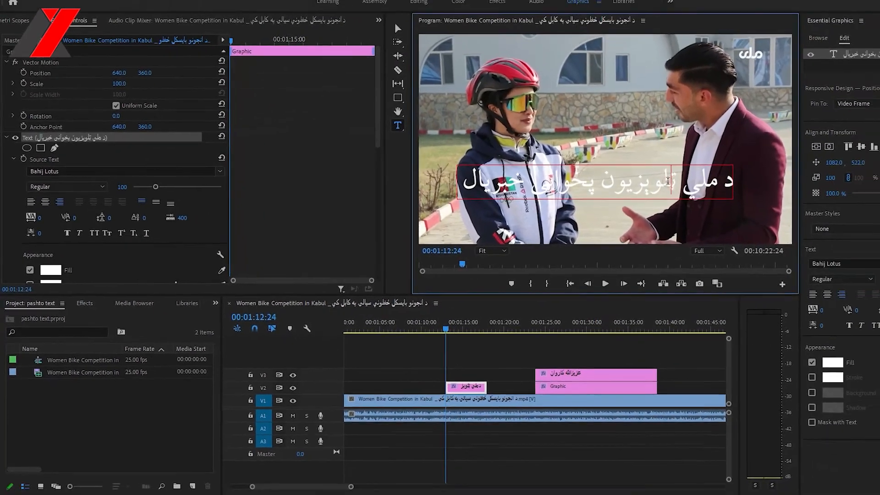
{"action": "key", "text": "ctrl+a"}
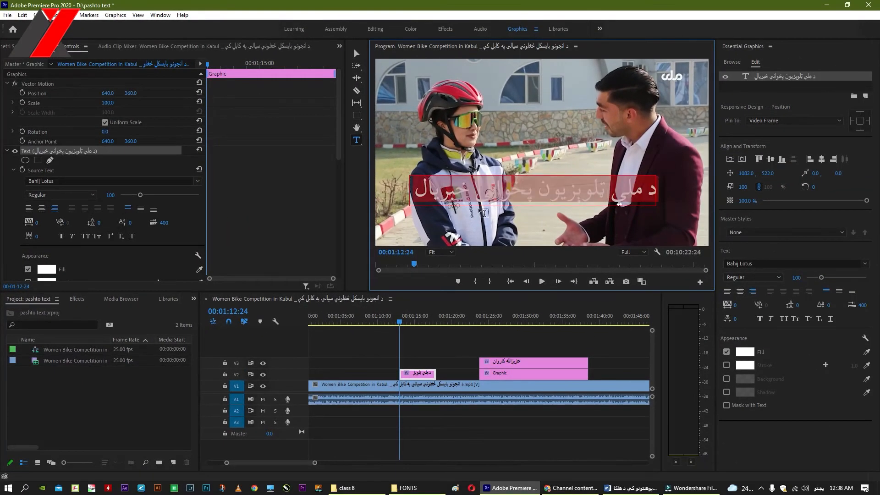
- Move the Pashto caption at 00:01:12:24 lower in the frame, select its text, and set its font to Bahij Titr
{"action": "left_click", "coordinate": [355, 54]}
{"action": "left_click_drag", "start_coordinate": [556, 192], "coordinate": [580, 213]}
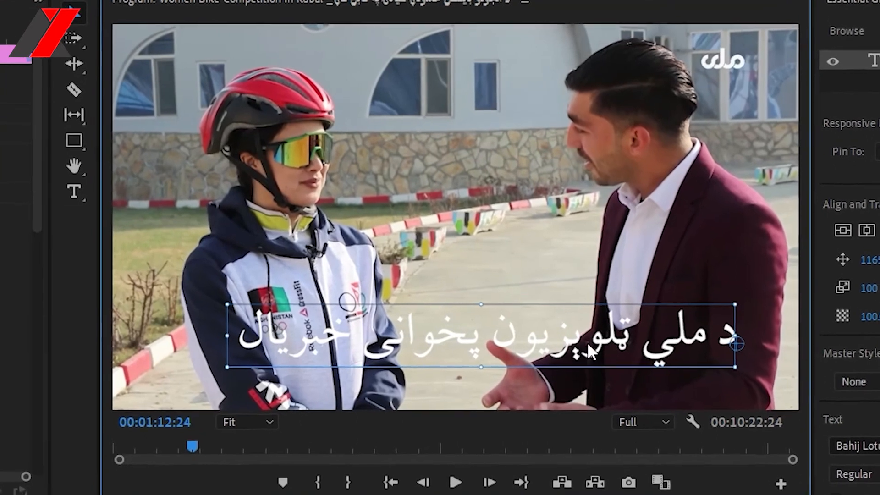
{"action": "double_click", "coordinate": [583, 315]}
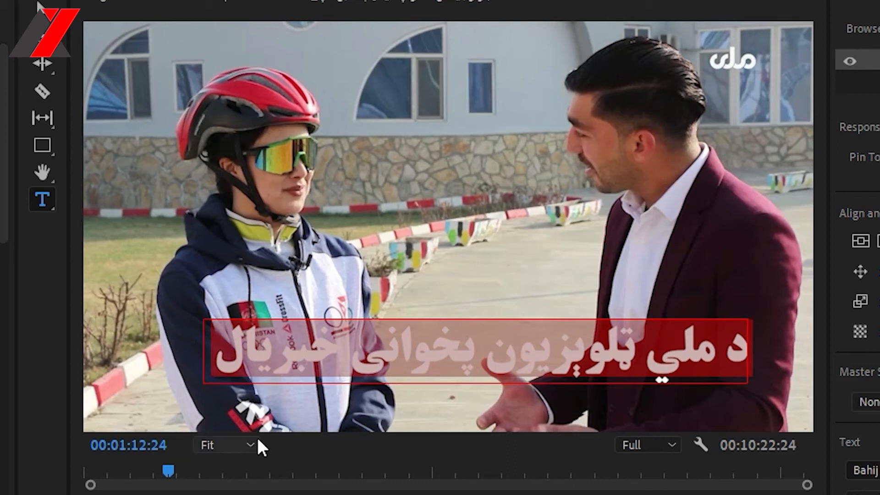
- Leave text editing and reposition the caption near the lower edge of the frame, at about 1105, 648
{"action": "left_click", "coordinate": [38, 3]}
{"action": "left_click_drag", "start_coordinate": [464, 337], "coordinate": [428, 359]}
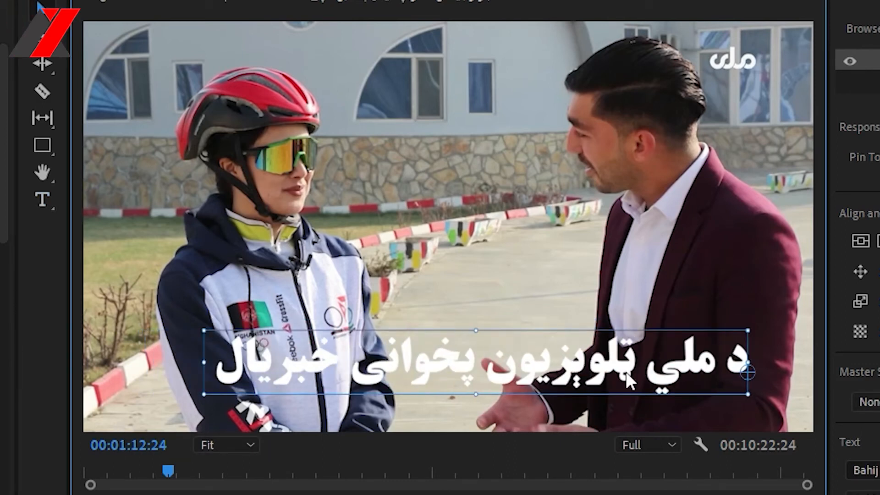
{"action": "left_click_drag", "start_coordinate": [605, 372], "coordinate": [615, 398]}
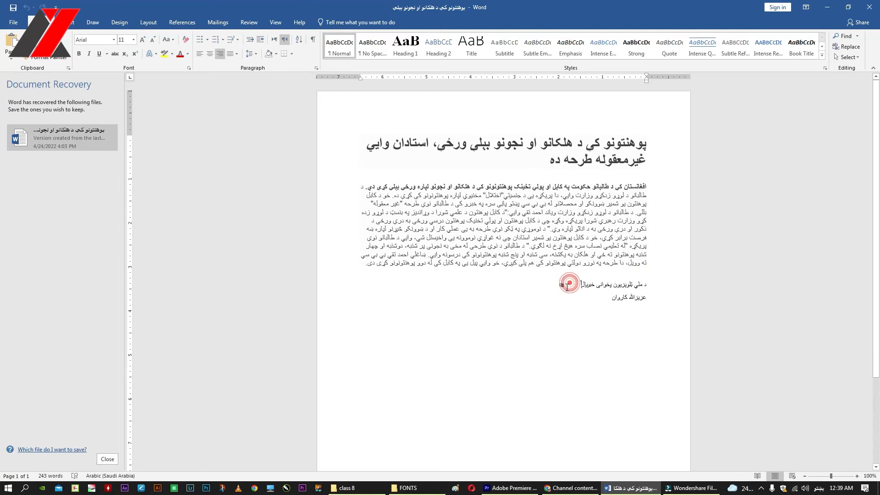
- Switch to the Word document and copy the Pashto caption line above the name under the article
{"action": "left_click_drag", "start_coordinate": [567, 286], "coordinate": [652, 275]}
{"action": "left_click", "coordinate": [641, 284]}
{"action": "left_click_drag", "start_coordinate": [574, 292], "coordinate": [655, 288]}
{"action": "right_click", "coordinate": [636, 290]}
{"action": "left_click", "coordinate": [654, 305]}
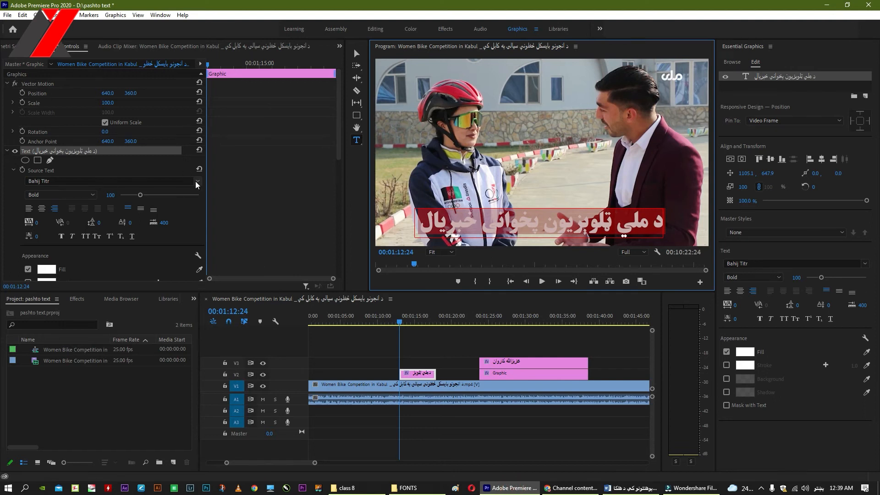
- Back in Premiere Pro, try the Microsoft Yi Baiti font on the Pashto caption
{"action": "left_click", "coordinate": [196, 182]}
{"action": "scroll", "coordinate": [105, 252], "scroll_direction": "up", "scroll_amount": 10}
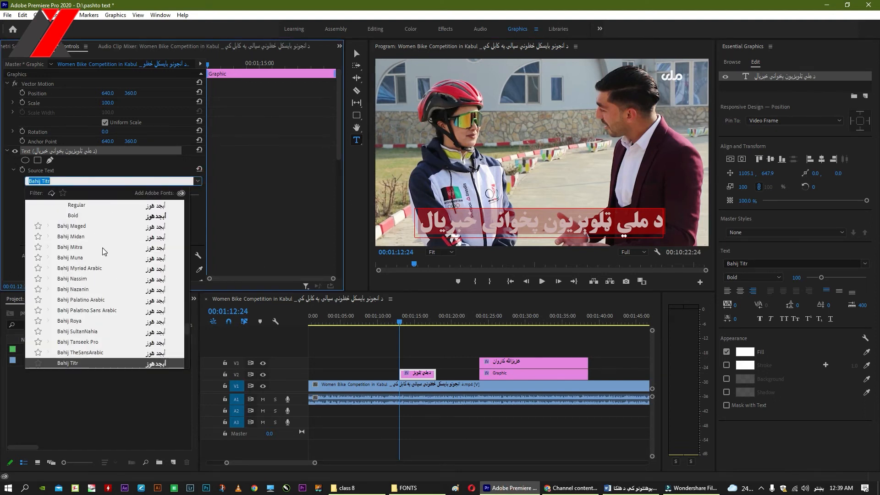
{"action": "scroll", "coordinate": [104, 252], "scroll_direction": "up", "scroll_amount": 5}
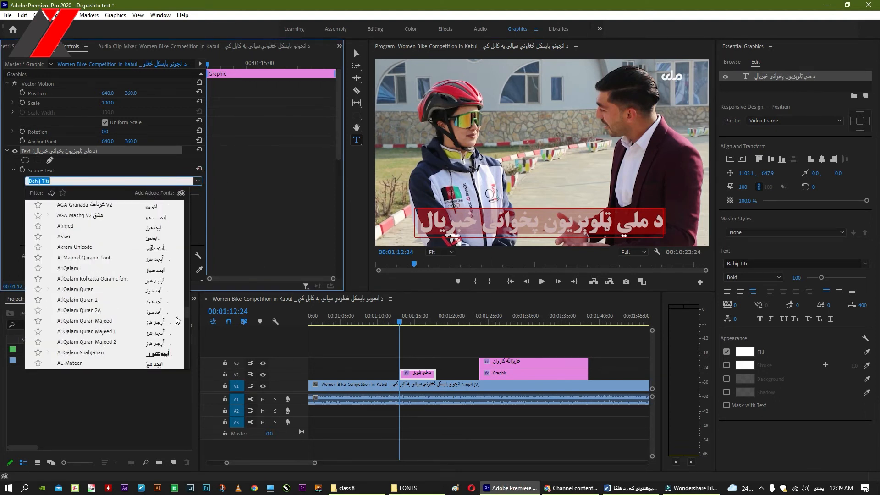
{"action": "left_click", "coordinate": [190, 311]}
{"action": "left_click", "coordinate": [197, 182]}
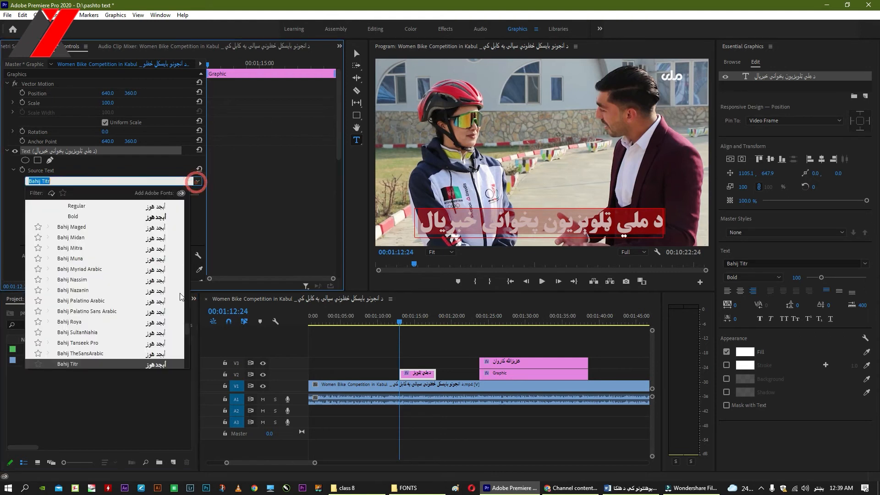
{"action": "left_click_drag", "start_coordinate": [187, 328], "coordinate": [189, 194]}
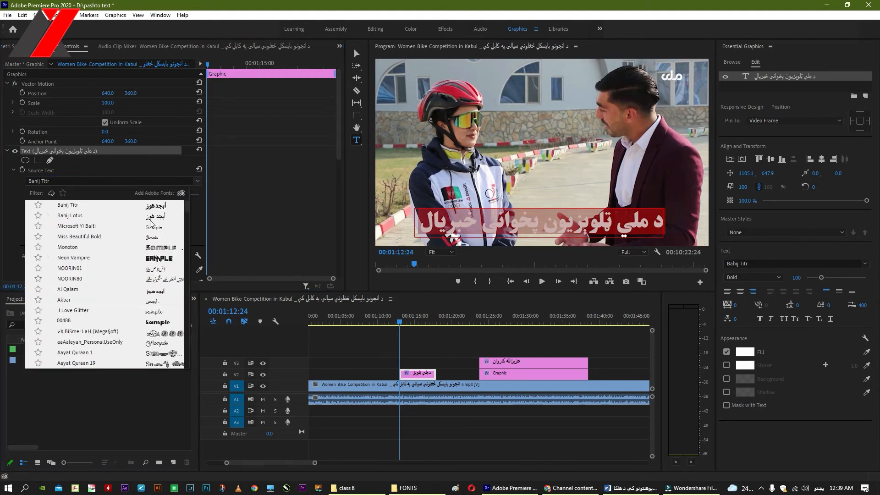
{"action": "left_click", "coordinate": [77, 227]}
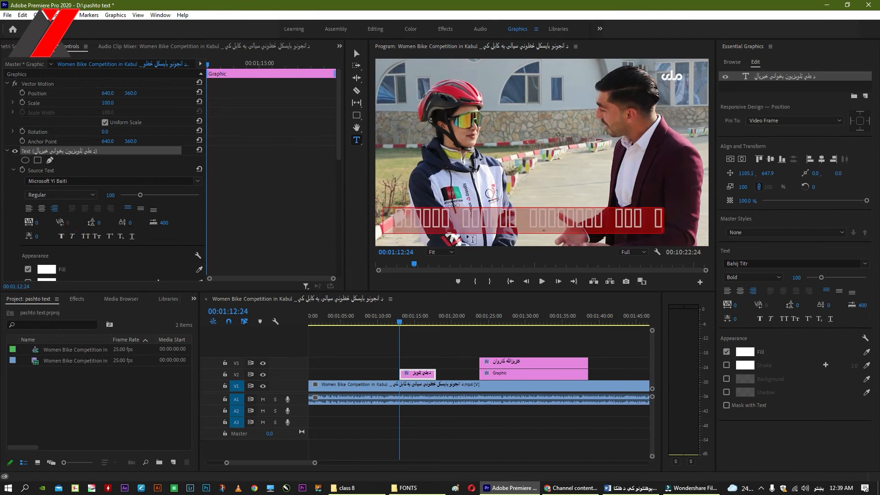
- Reselect all the caption text and examine the samples in the font list for fonts that support Pashto letters
{"action": "left_click", "coordinate": [466, 221]}
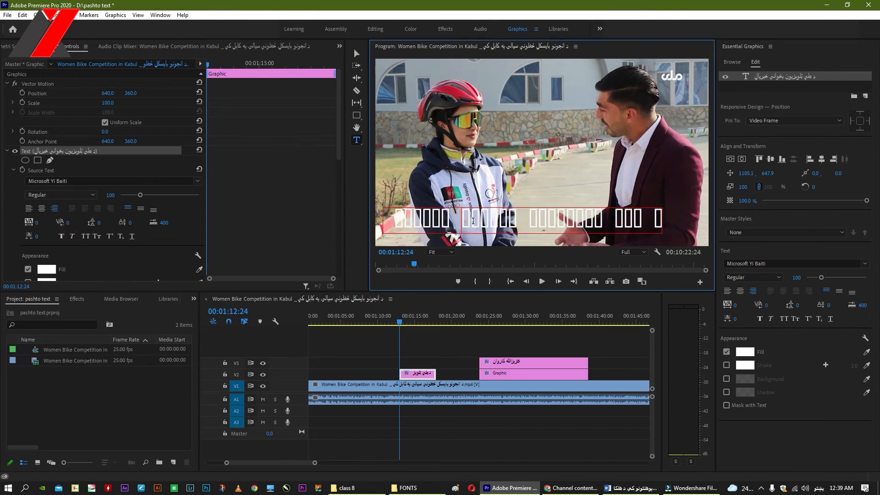
{"action": "key", "text": "ctrl+a"}
{"action": "left_click", "coordinate": [472, 221]}
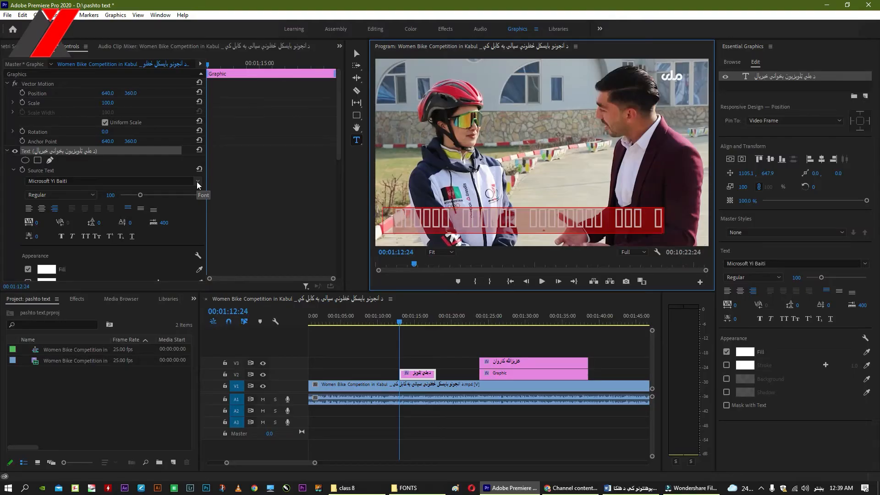
{"action": "left_click", "coordinate": [198, 182]}
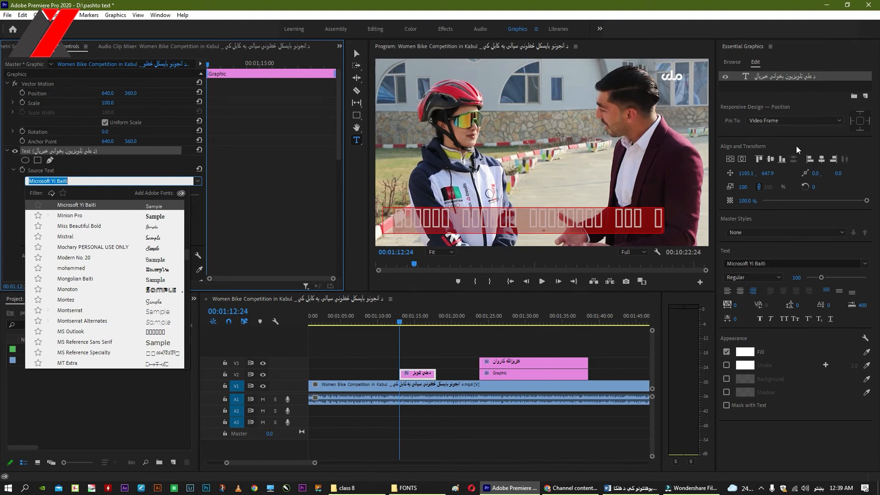
{"action": "left_click", "coordinate": [866, 268]}
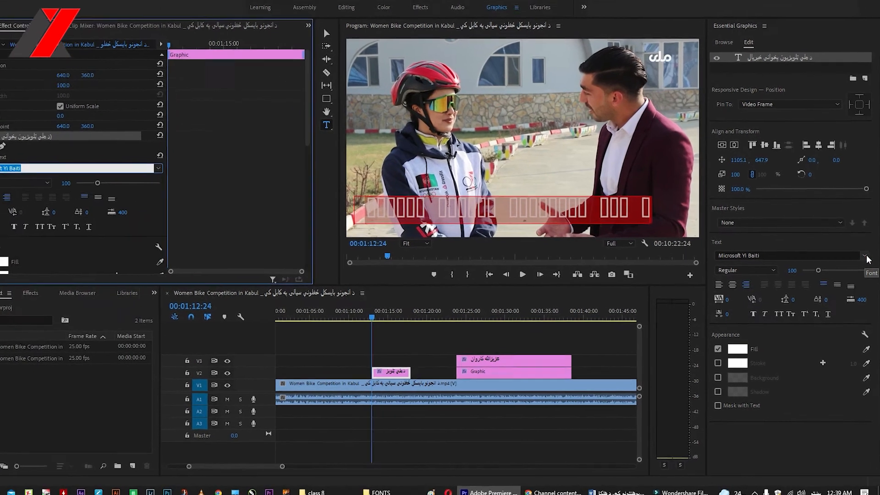
{"action": "left_click", "coordinate": [865, 266]}
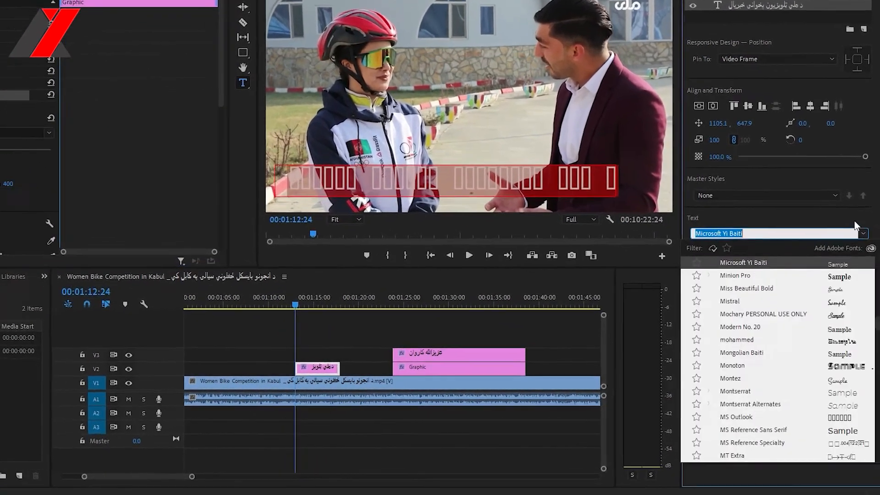
{"action": "scroll", "coordinate": [754, 329], "scroll_direction": "down", "scroll_amount": 20}
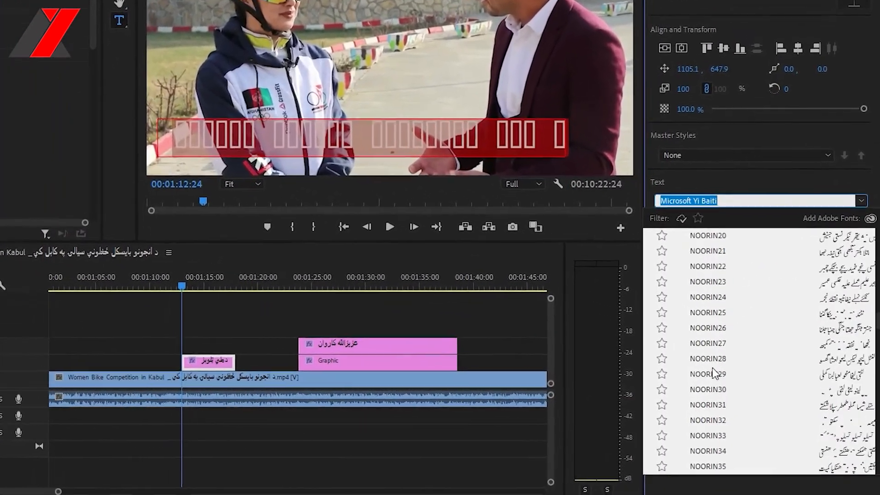
{"action": "scroll", "coordinate": [705, 371], "scroll_direction": "down", "scroll_amount": 20}
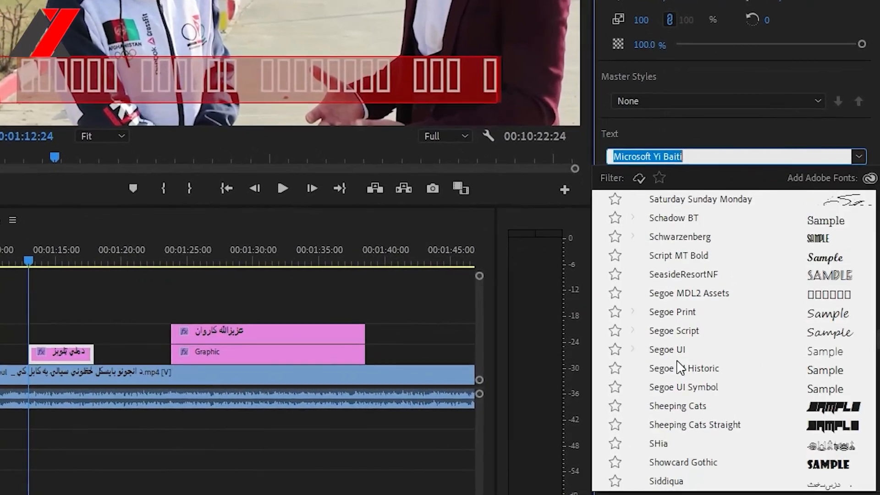
{"action": "scroll", "coordinate": [678, 366], "scroll_direction": "down", "scroll_amount": 5}
{"action": "scroll", "coordinate": [679, 367], "scroll_direction": "up", "scroll_amount": 20}
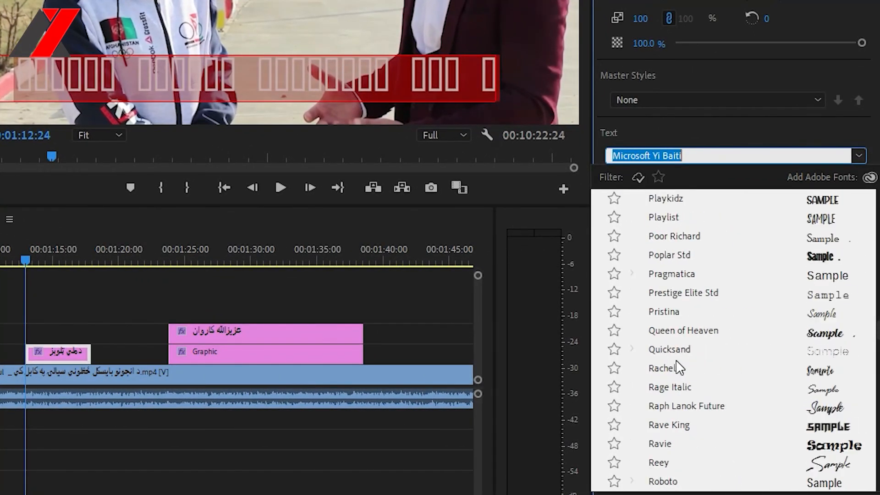
{"action": "scroll", "coordinate": [678, 366], "scroll_direction": "up", "scroll_amount": 20}
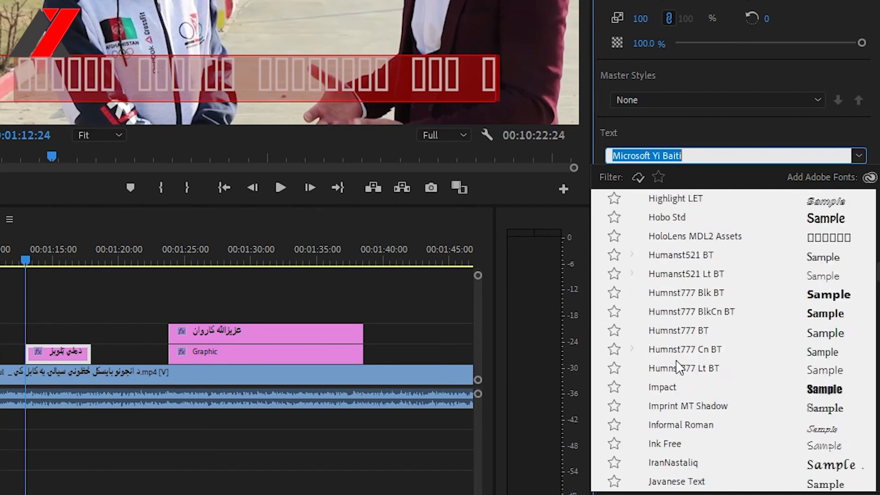
{"action": "scroll", "coordinate": [679, 366], "scroll_direction": "up", "scroll_amount": 7}
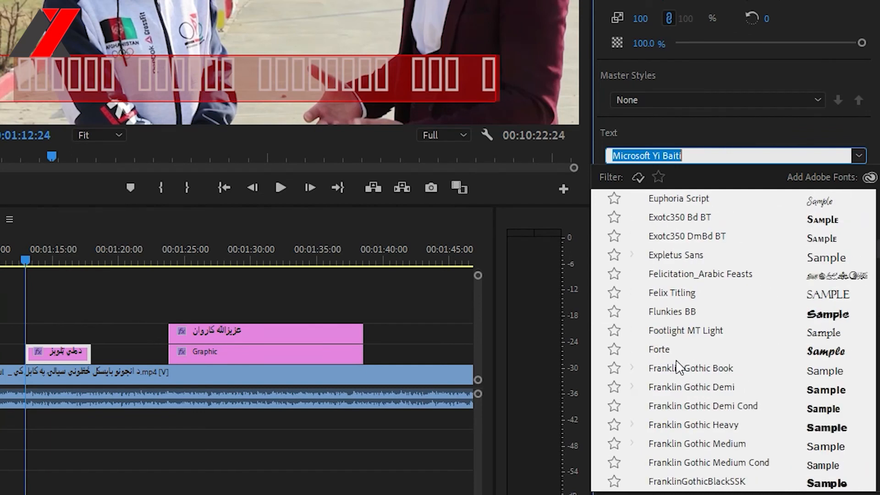
{"action": "scroll", "coordinate": [678, 366], "scroll_direction": "up", "scroll_amount": 20}
{"action": "scroll", "coordinate": [679, 366], "scroll_direction": "up", "scroll_amount": 15}
{"action": "scroll", "coordinate": [678, 367], "scroll_direction": "down", "scroll_amount": 5}
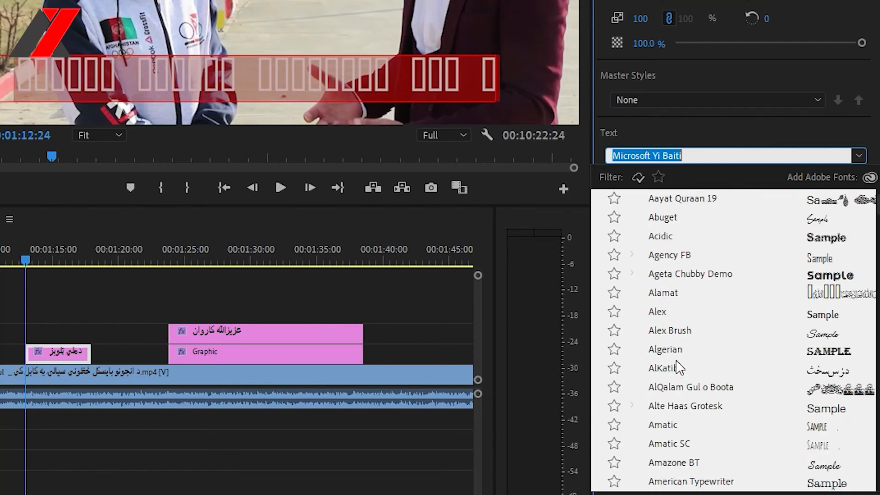
{"action": "scroll", "coordinate": [679, 366], "scroll_direction": "up", "scroll_amount": 5}
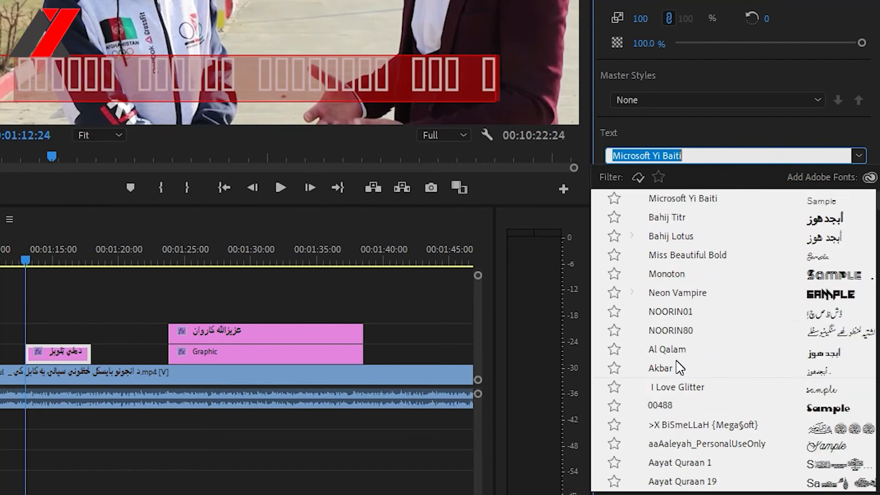
- Set the caption's font to Bahij Titr and select its clip on track V2
{"action": "left_click", "coordinate": [684, 219]}
{"action": "left_click", "coordinate": [376, 97]}
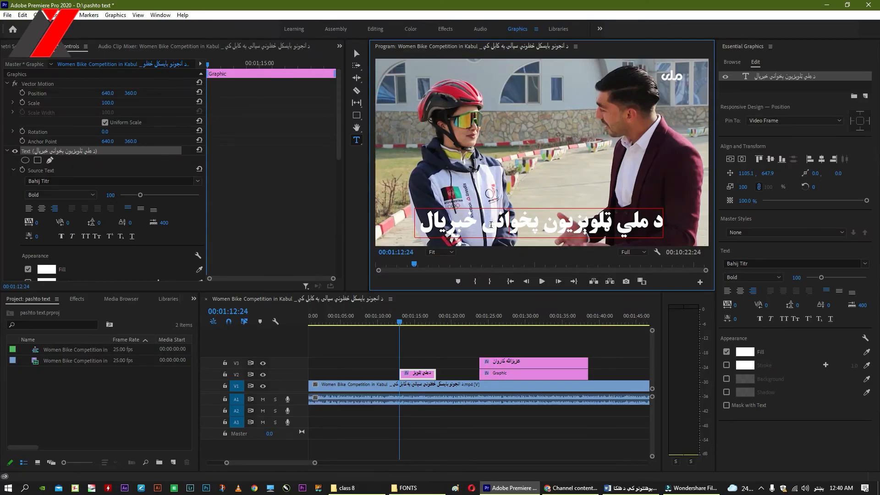
{"action": "key", "text": "ctrl+a"}
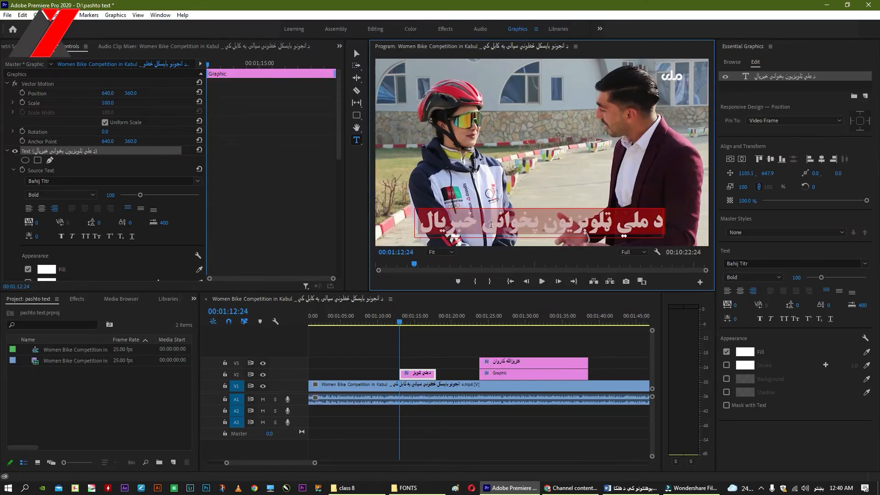
{"action": "left_click", "coordinate": [419, 366]}
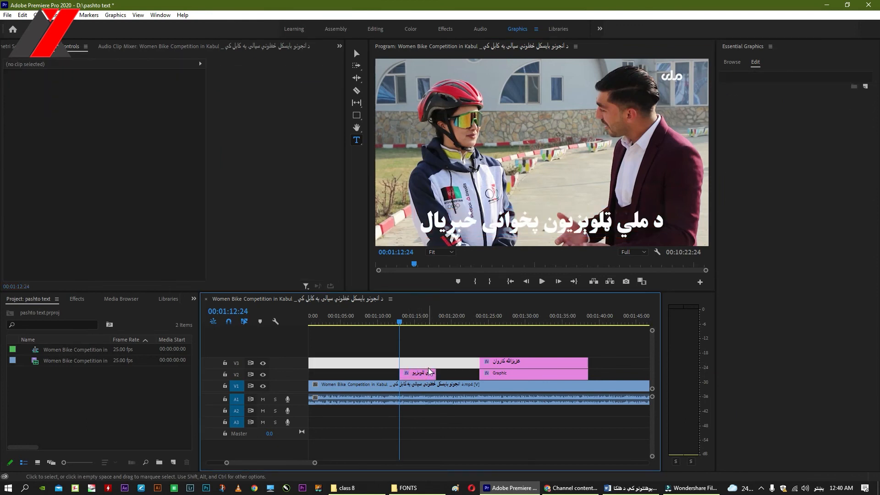
{"action": "left_click", "coordinate": [430, 371]}
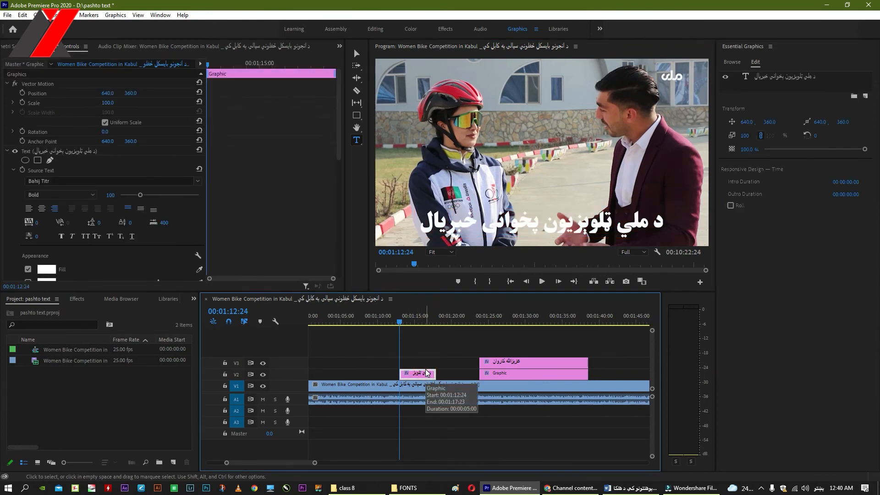